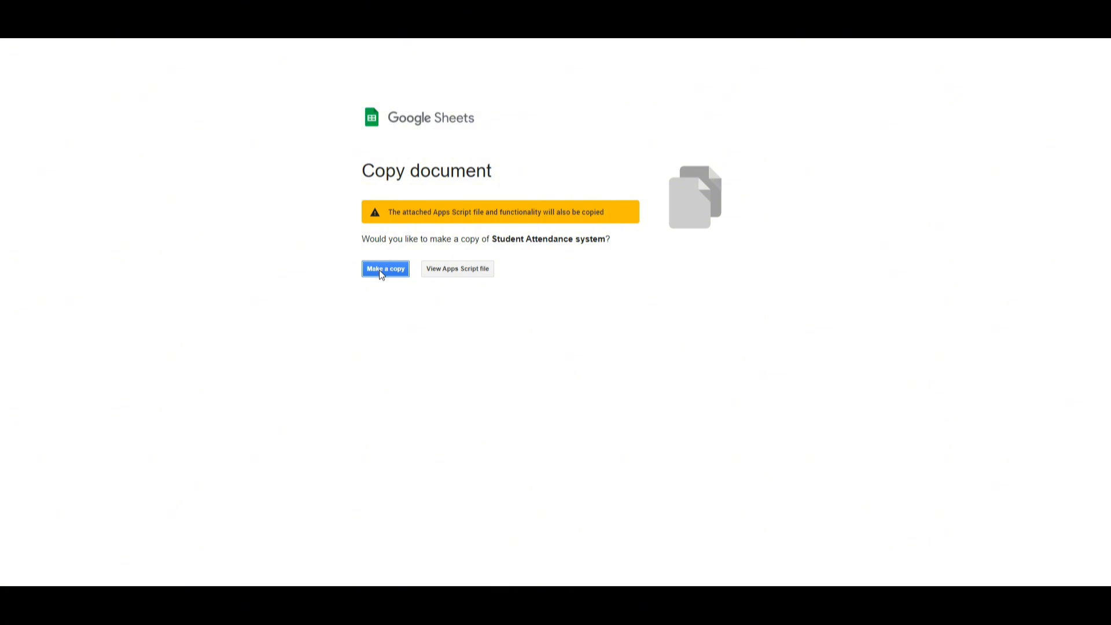
Make a copy of the Student Attendance system spreadsheet and allow its formulas to exchange data with external parties.
{"action": "left_click", "coordinate": [379, 270]}
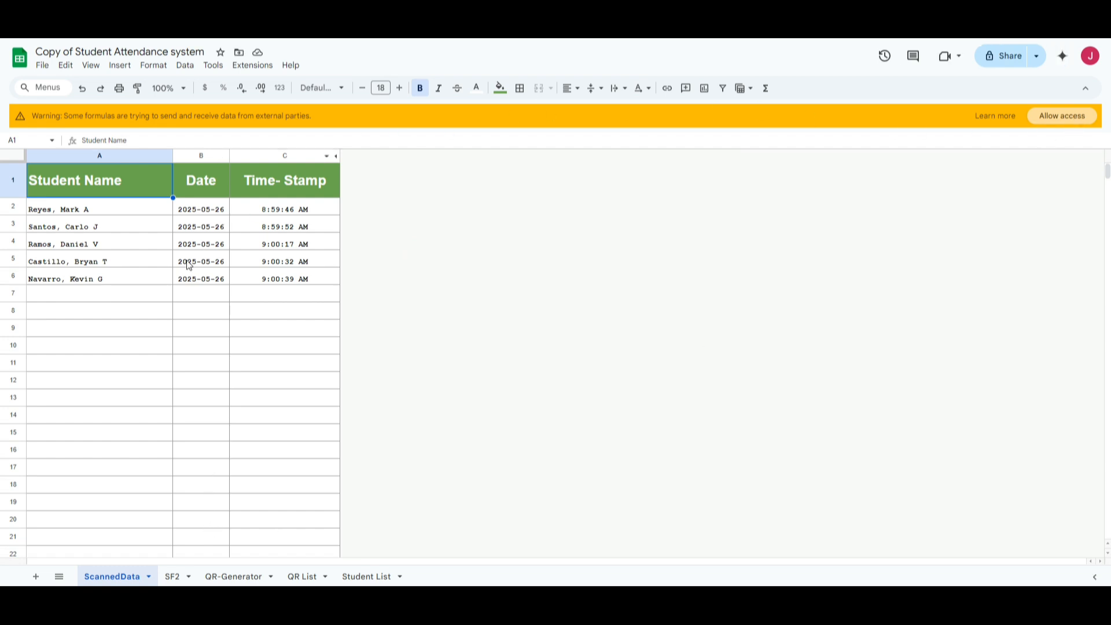
{"action": "left_click", "coordinate": [1069, 116]}
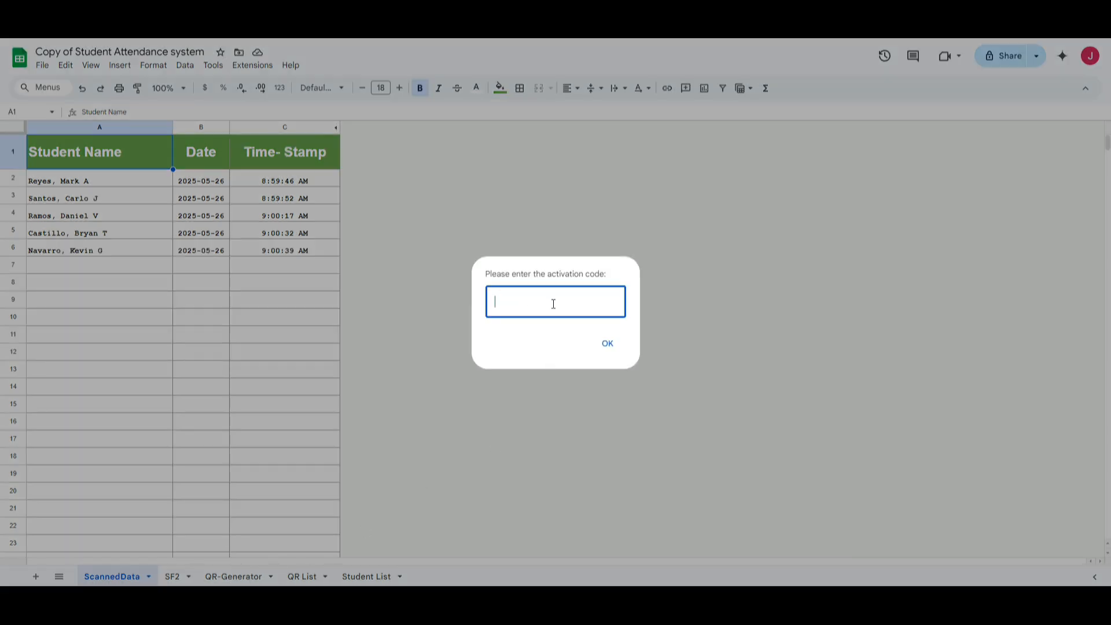
Dismiss the activation code prompt over the ScannedData sheet without entering a code.
{"action": "left_click", "coordinate": [448, 196]}
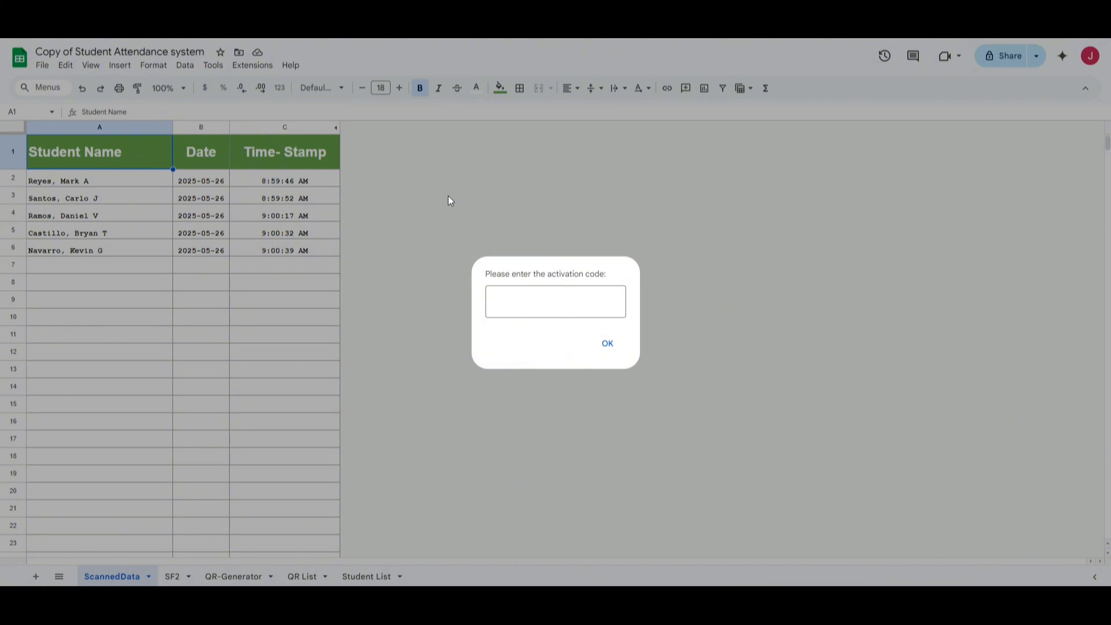
{"action": "key", "text": "Escape"}
{"action": "left_click", "coordinate": [448, 196]}
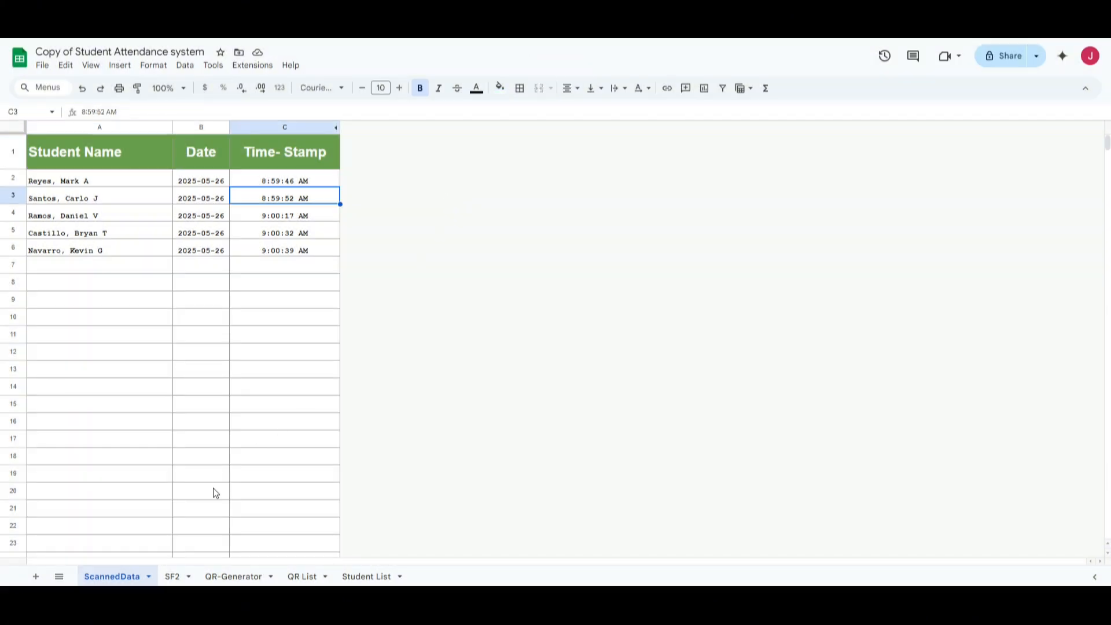
Run Generate QR on the QR-Generator sheet and choose the Google account for authorizing its script.
{"action": "left_click", "coordinate": [234, 577]}
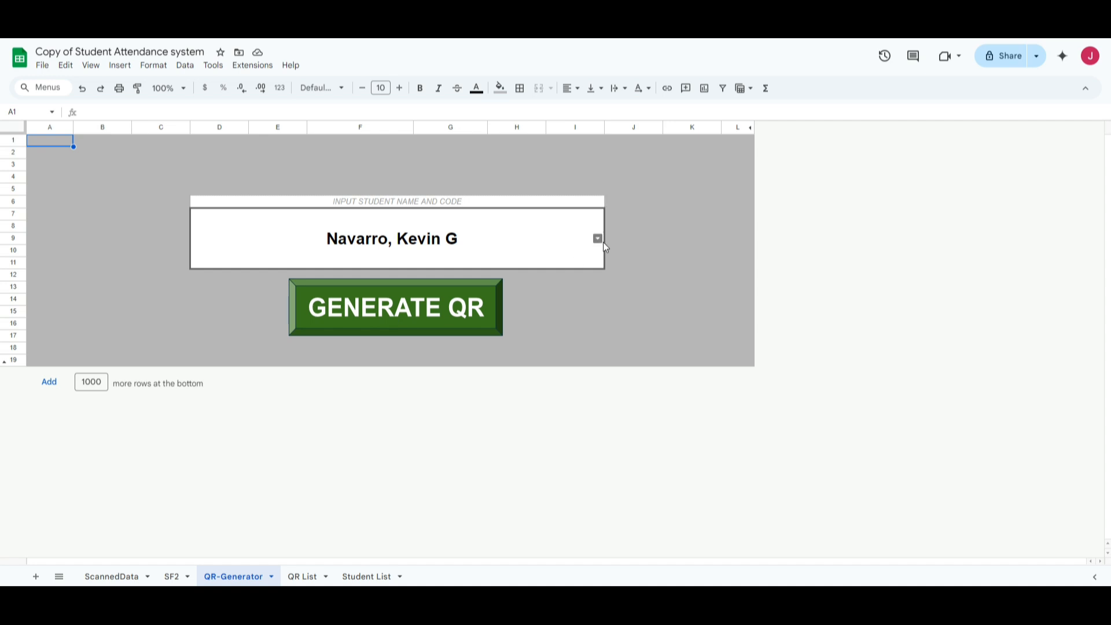
{"action": "left_click", "coordinate": [431, 315]}
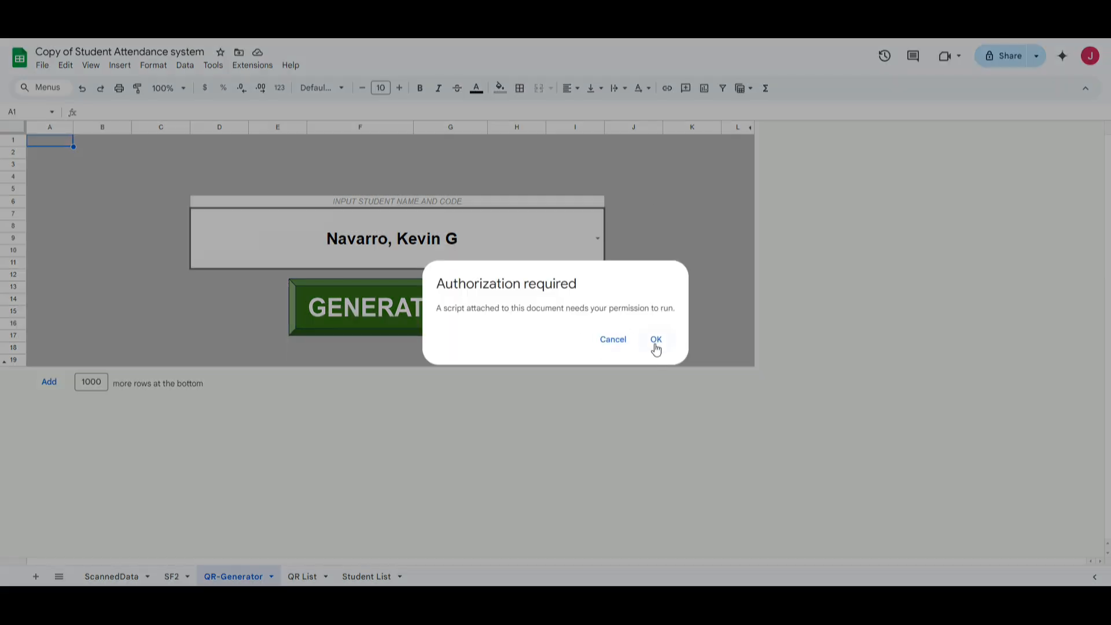
{"action": "left_click", "coordinate": [658, 345]}
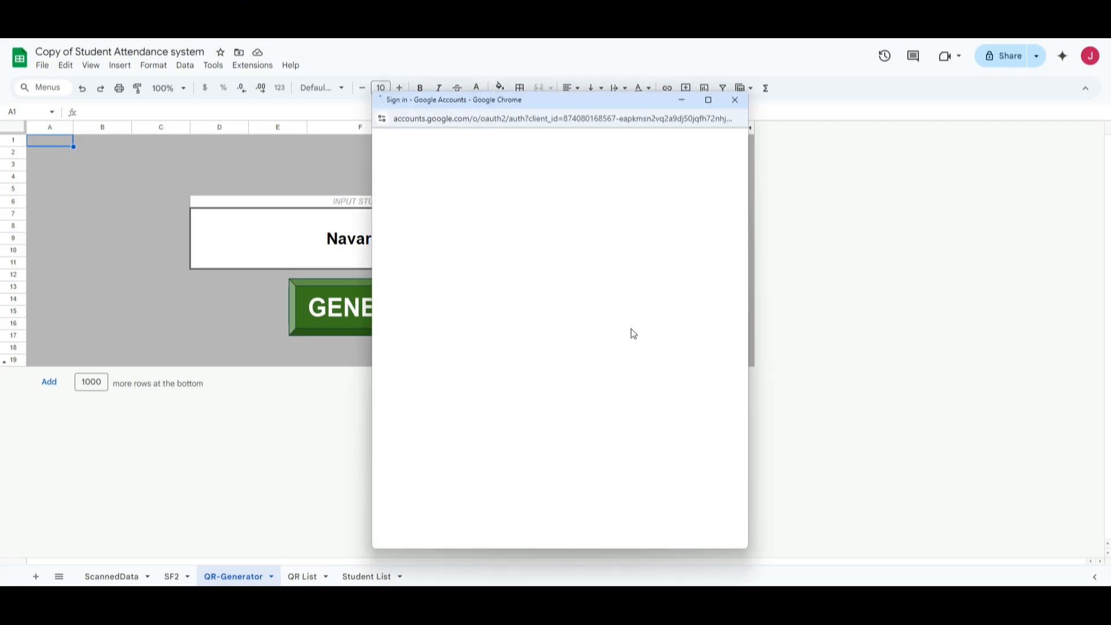
{"action": "left_click", "coordinate": [516, 309]}
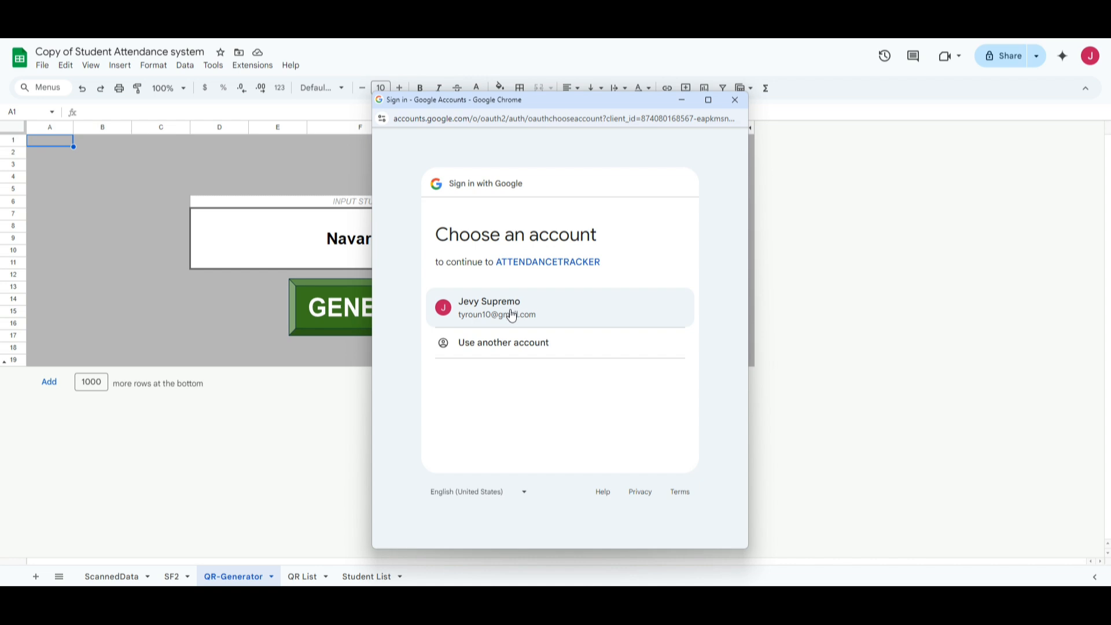
{"action": "left_click", "coordinate": [515, 309]}
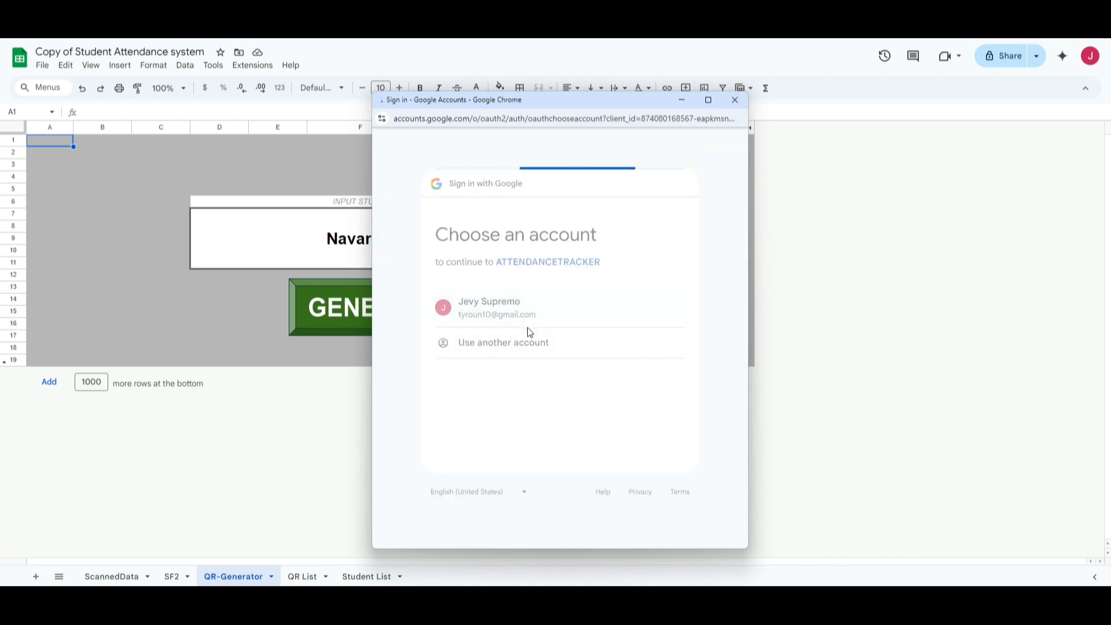
Proceed past the unverified-app warning and grant ATTENDANCETRACKER all the requested permissions.
{"action": "left_click", "coordinate": [412, 347]}
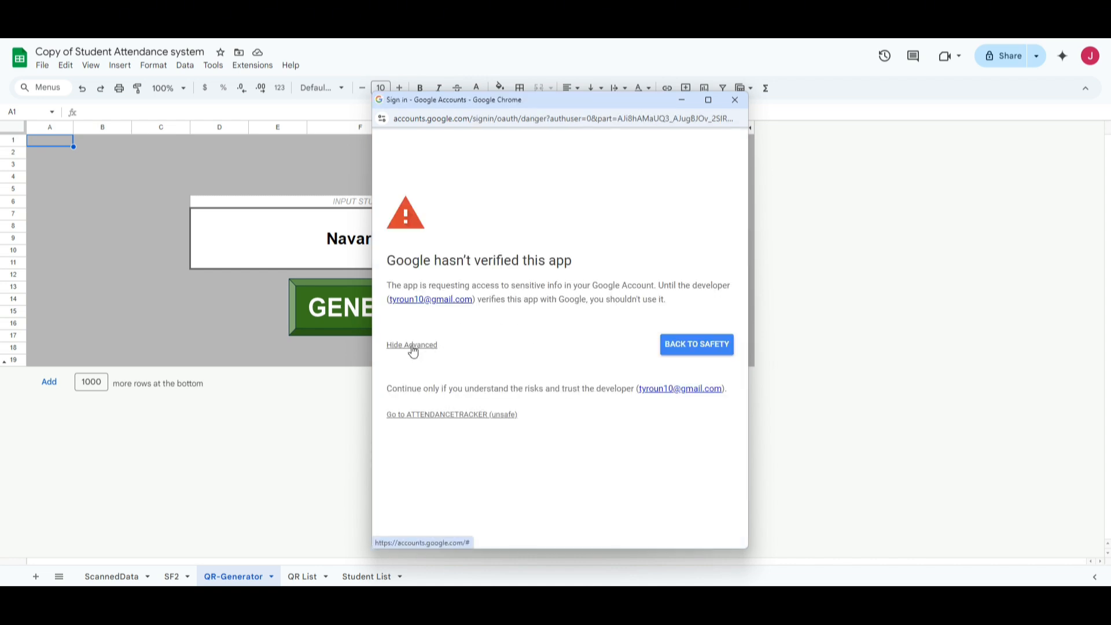
{"action": "left_click", "coordinate": [454, 416]}
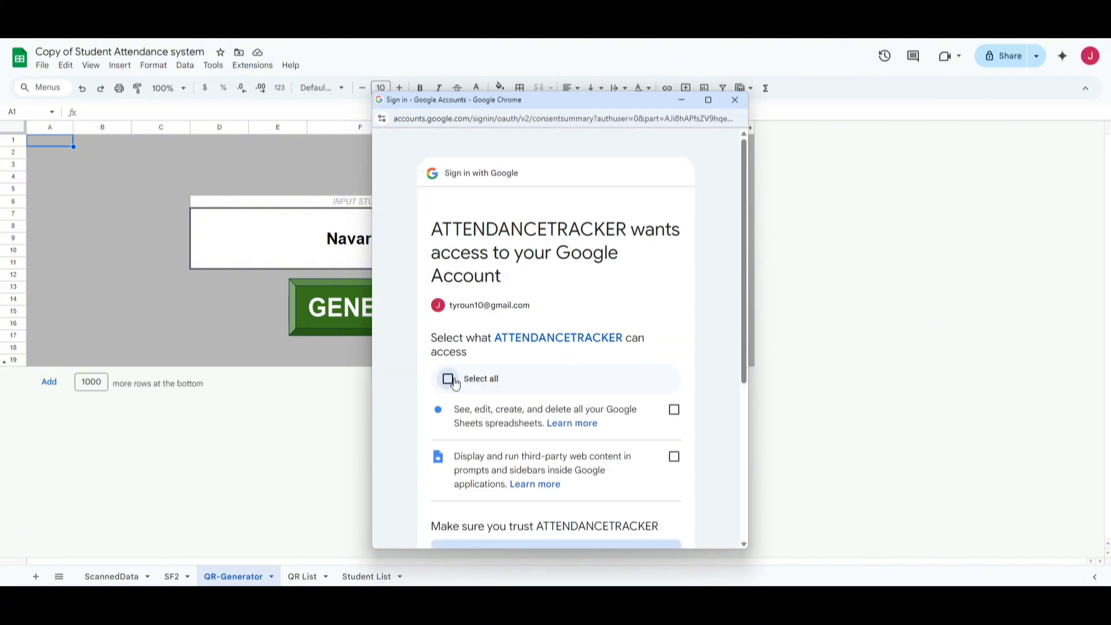
{"action": "left_click", "coordinate": [448, 379]}
{"action": "scroll", "coordinate": [608, 411], "scroll_direction": "down", "scroll_amount": 5}
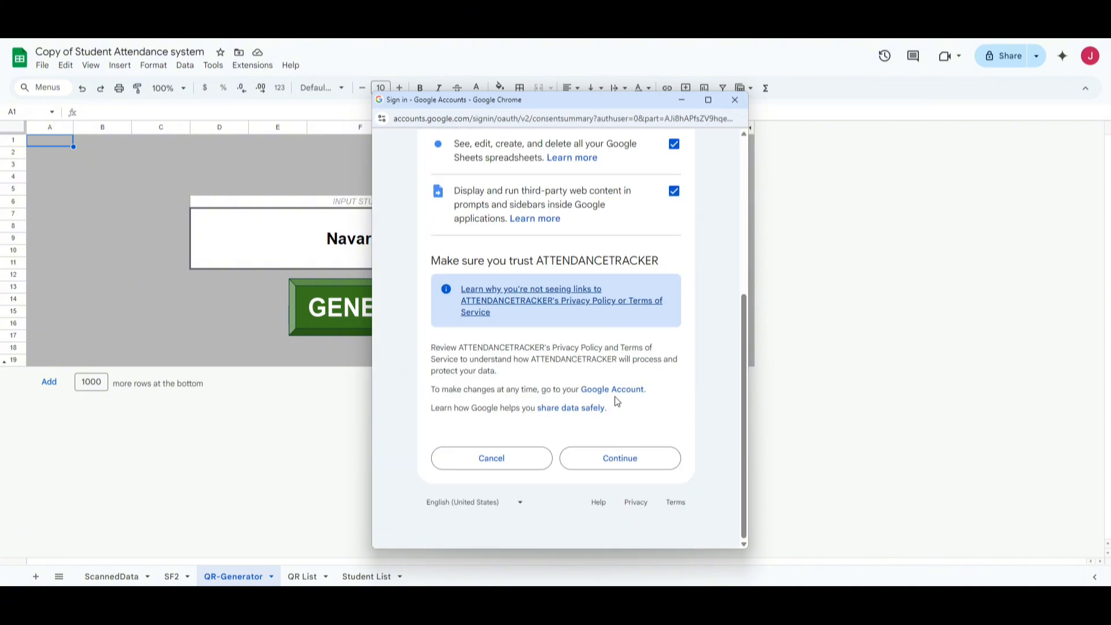
{"action": "left_click", "coordinate": [615, 463]}
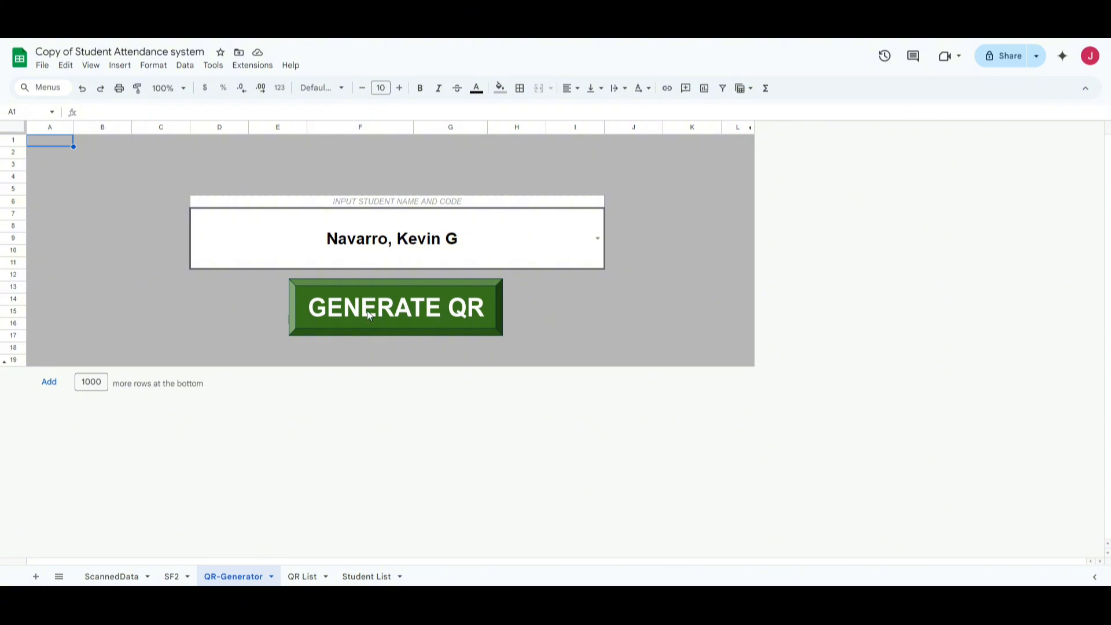
Pick the fourth student name offered on QR-Generator, dismiss the activation code prompt, and view the Student List sheet.
{"action": "left_click", "coordinate": [595, 337]}
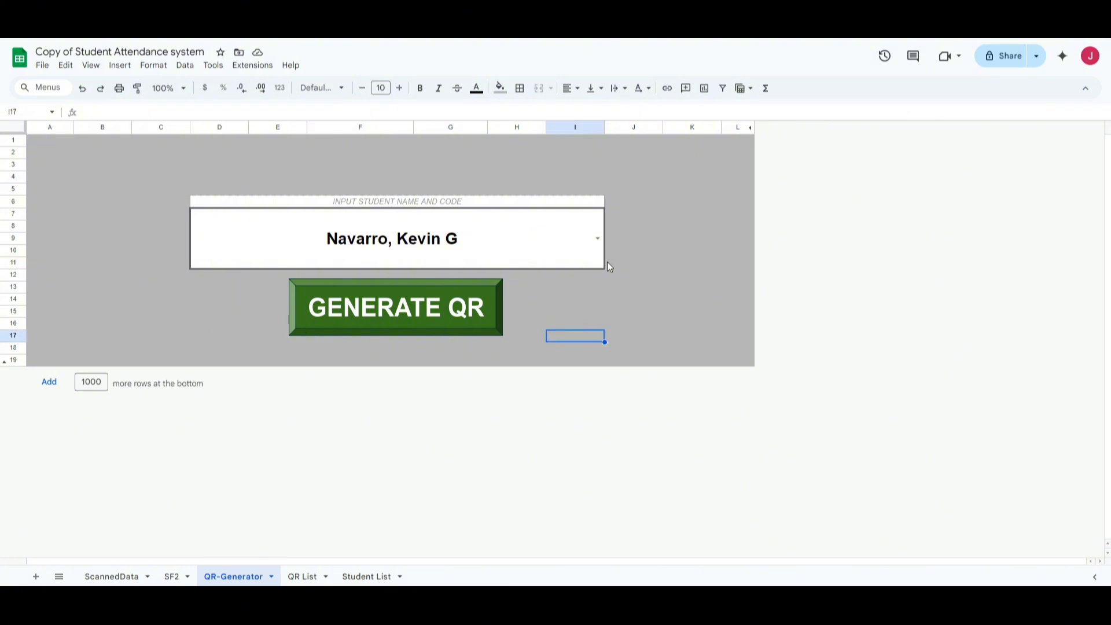
{"action": "left_click", "coordinate": [599, 239]}
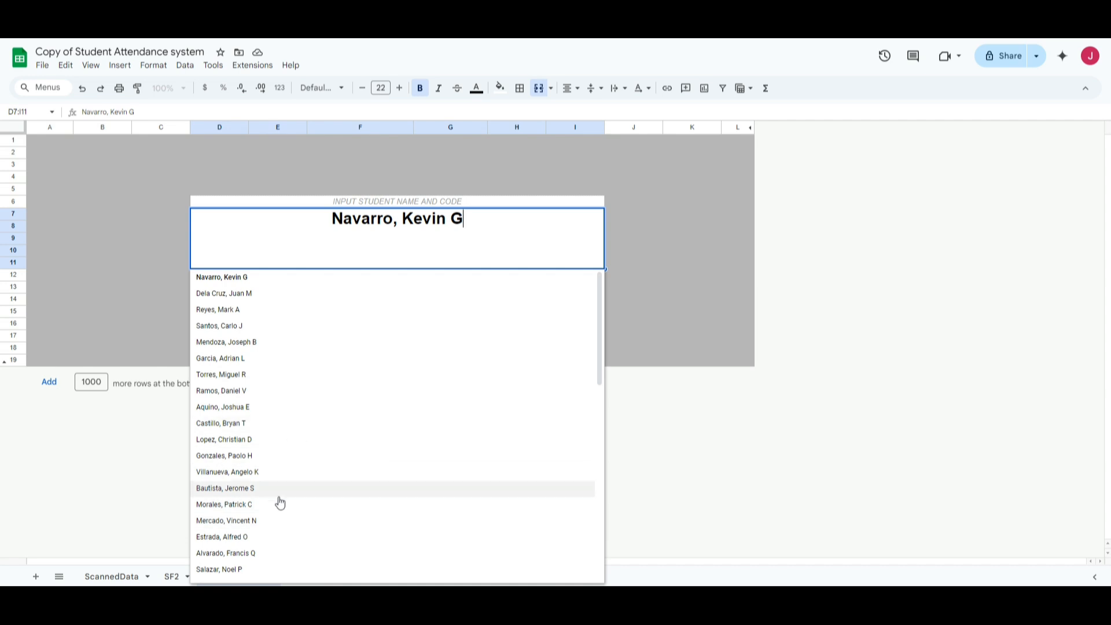
{"action": "left_click", "coordinate": [267, 328]}
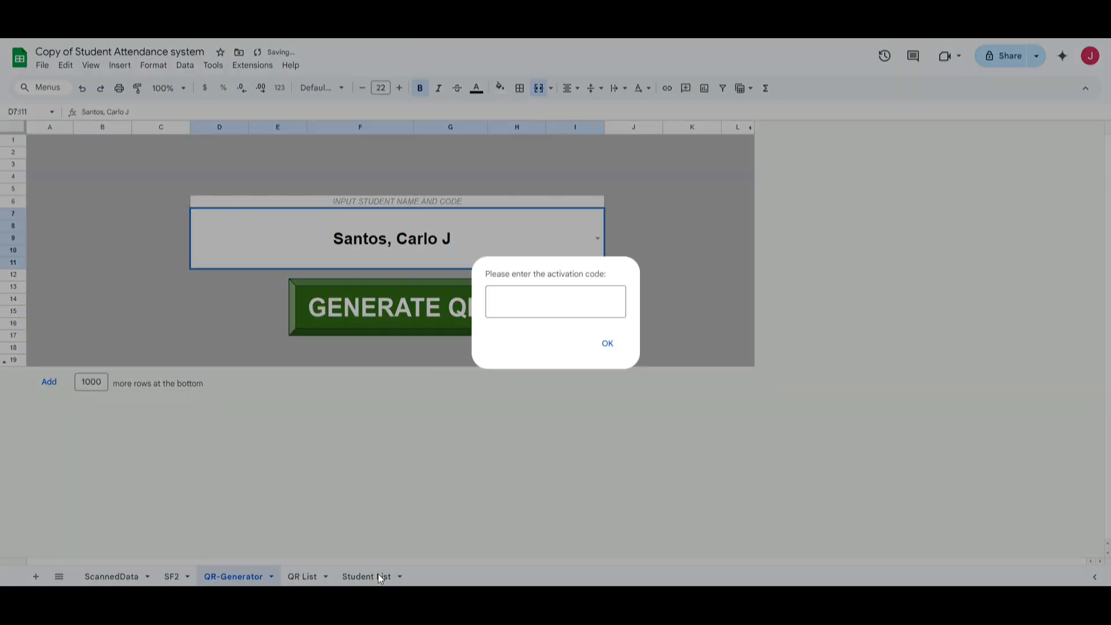
{"action": "key", "text": "Escape"}
{"action": "left_click", "coordinate": [367, 576]}
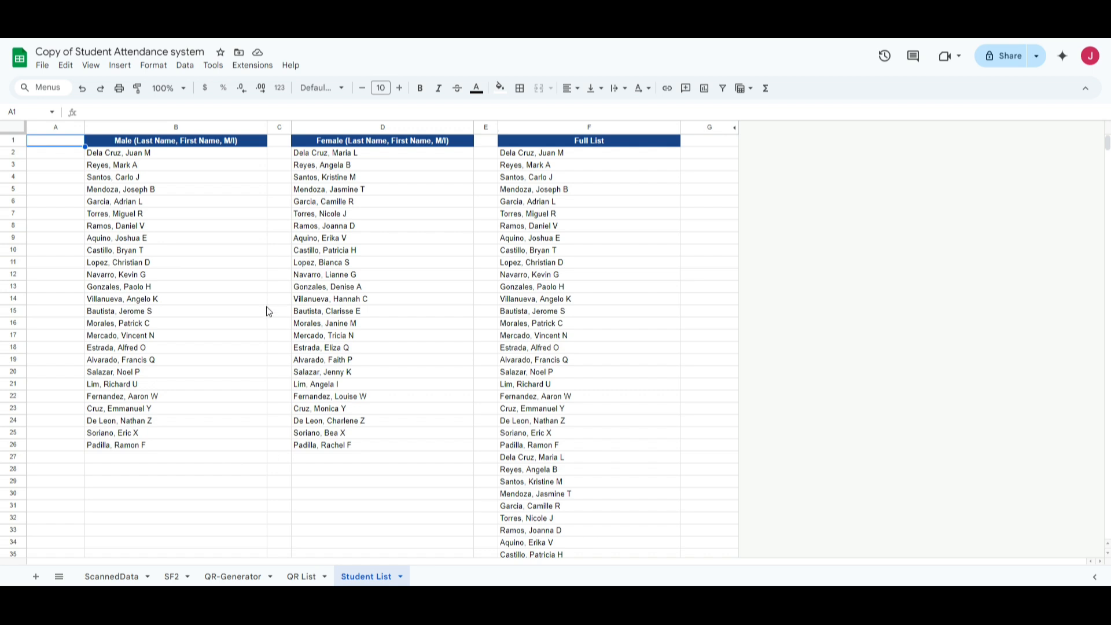
Generate the QR code for the selected student on QR-Generator and check the new code on the QR List sheet.
{"action": "left_click", "coordinate": [234, 577]}
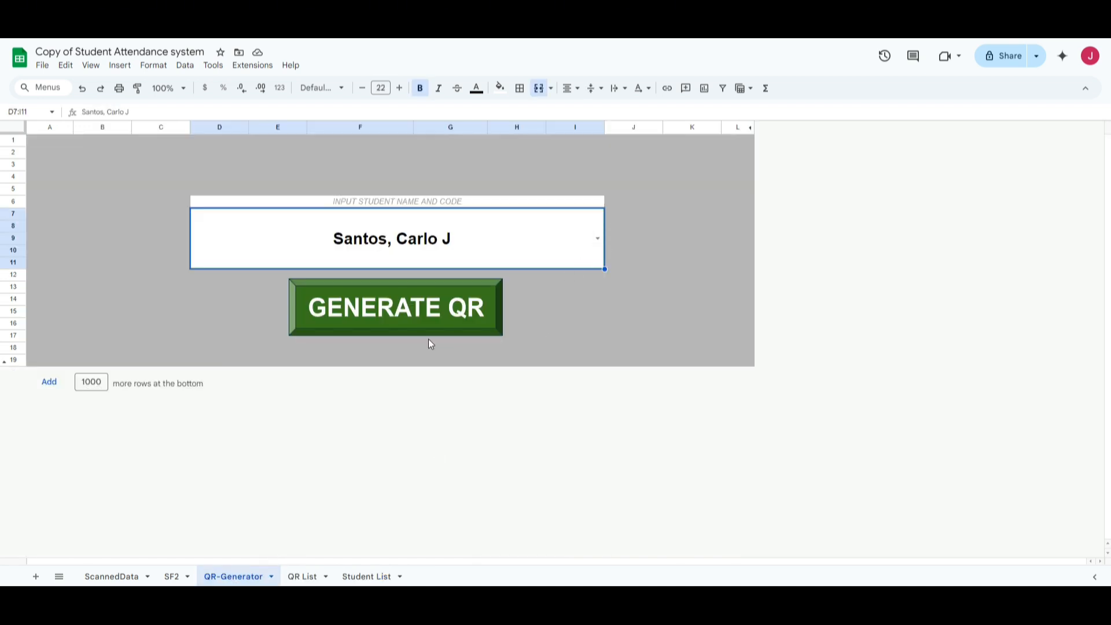
{"action": "left_click", "coordinate": [406, 316]}
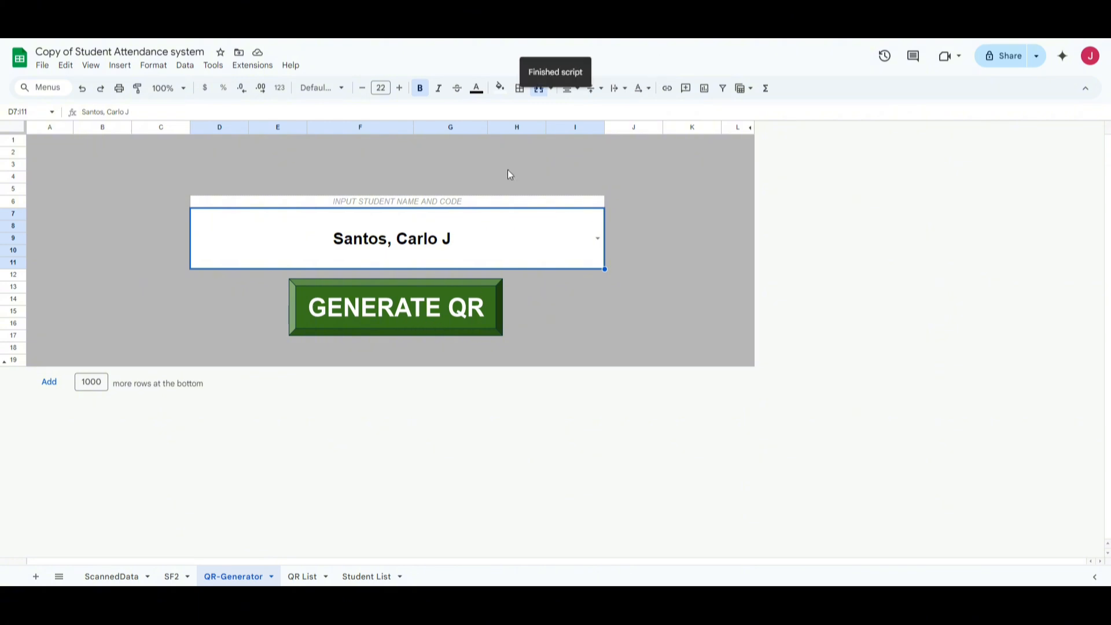
{"action": "left_click", "coordinate": [300, 579]}
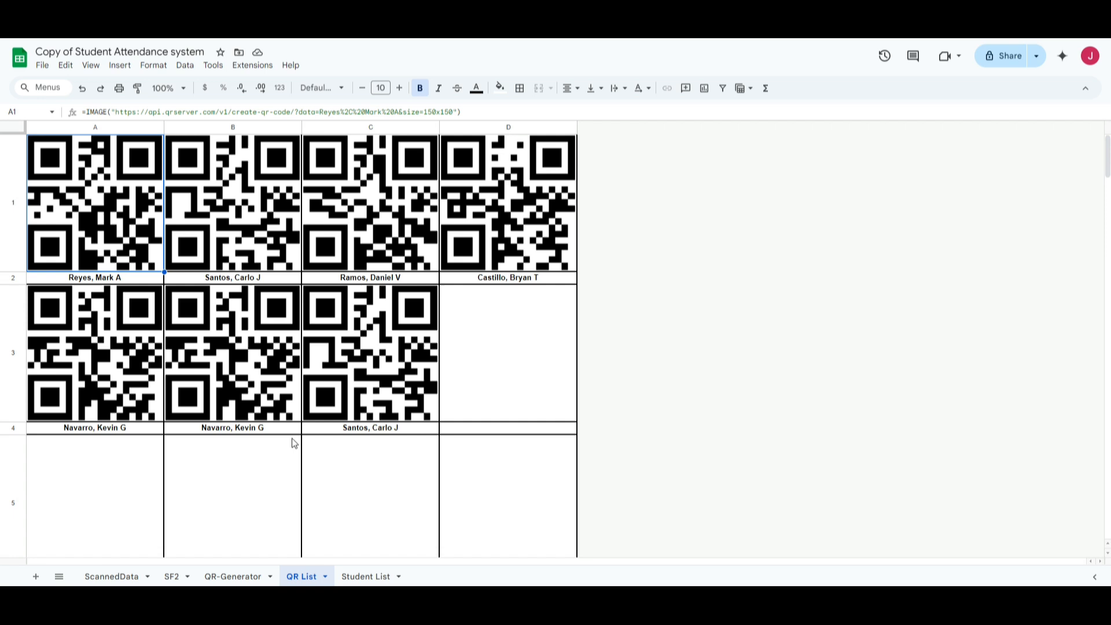
{"action": "left_click", "coordinate": [399, 400]}
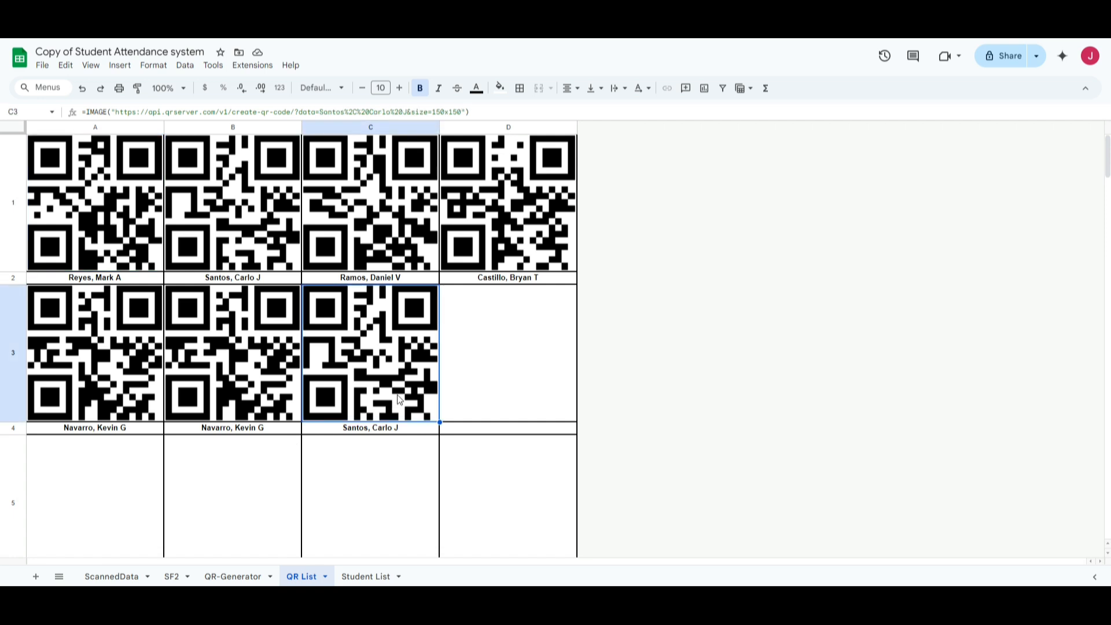
Select the last student of the male list on the QR-Generator sheet and generate that student's QR code.
{"action": "left_click", "coordinate": [243, 579]}
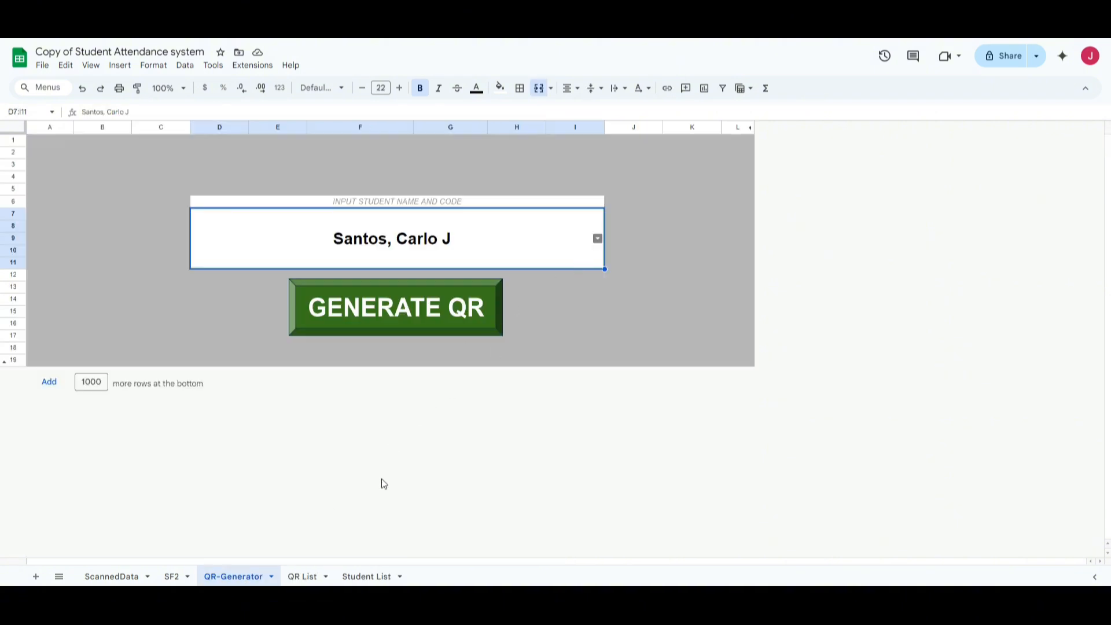
{"action": "scroll", "coordinate": [392, 455], "scroll_direction": "down", "scroll_amount": 4}
{"action": "left_click", "coordinate": [350, 436]}
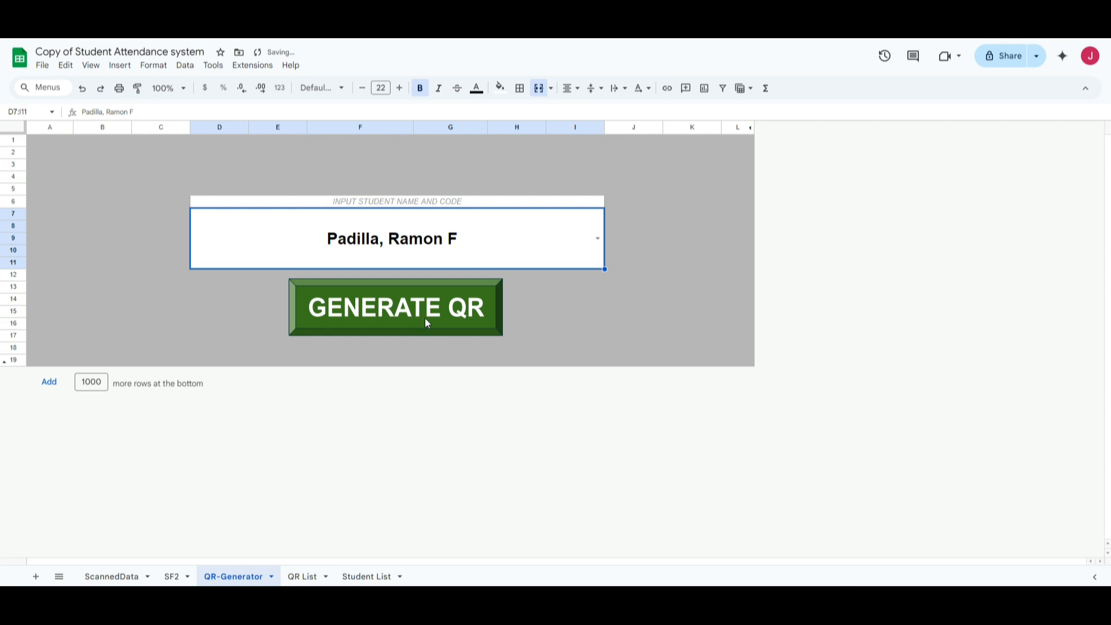
{"action": "left_click", "coordinate": [425, 318]}
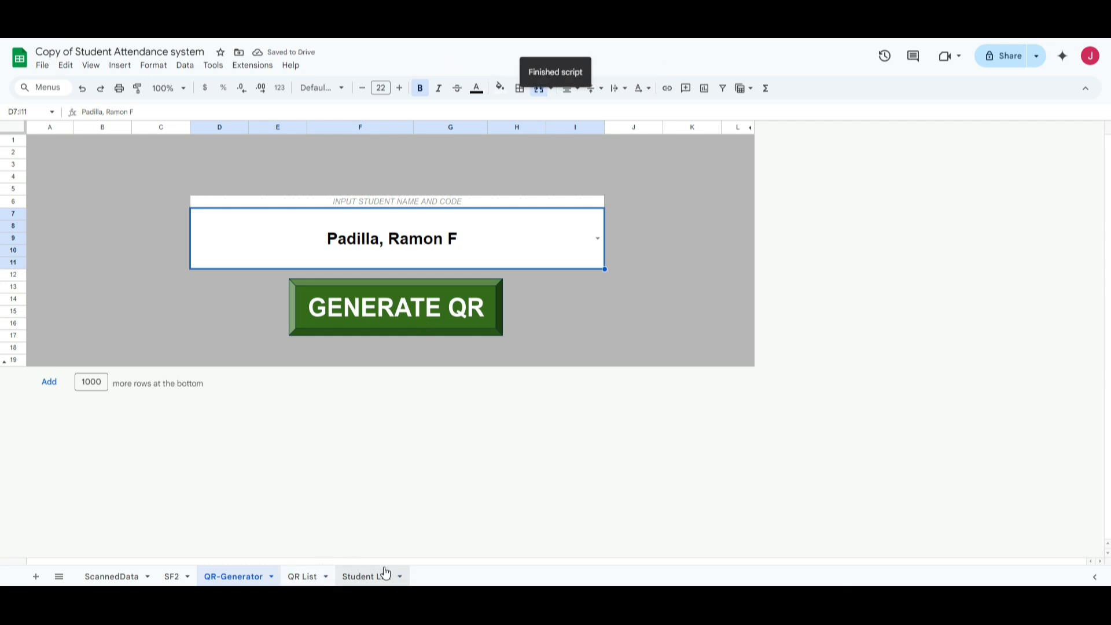
Check the newest QR code and the remaining slots on the QR List sheet.
{"action": "left_click", "coordinate": [306, 577]}
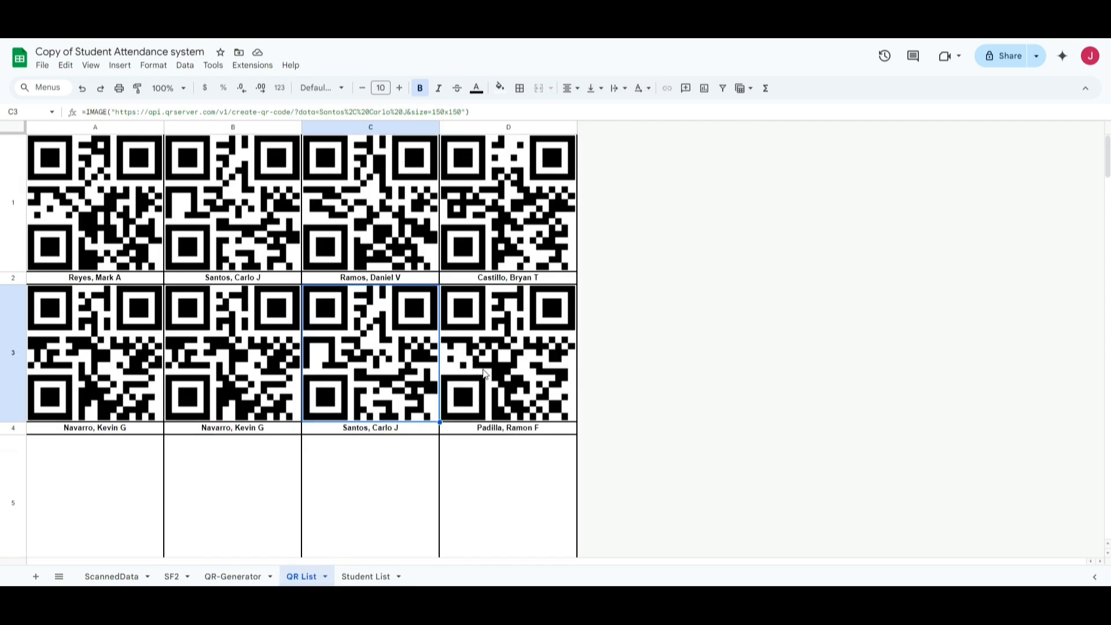
{"action": "scroll", "coordinate": [417, 437], "scroll_direction": "down", "scroll_amount": 5}
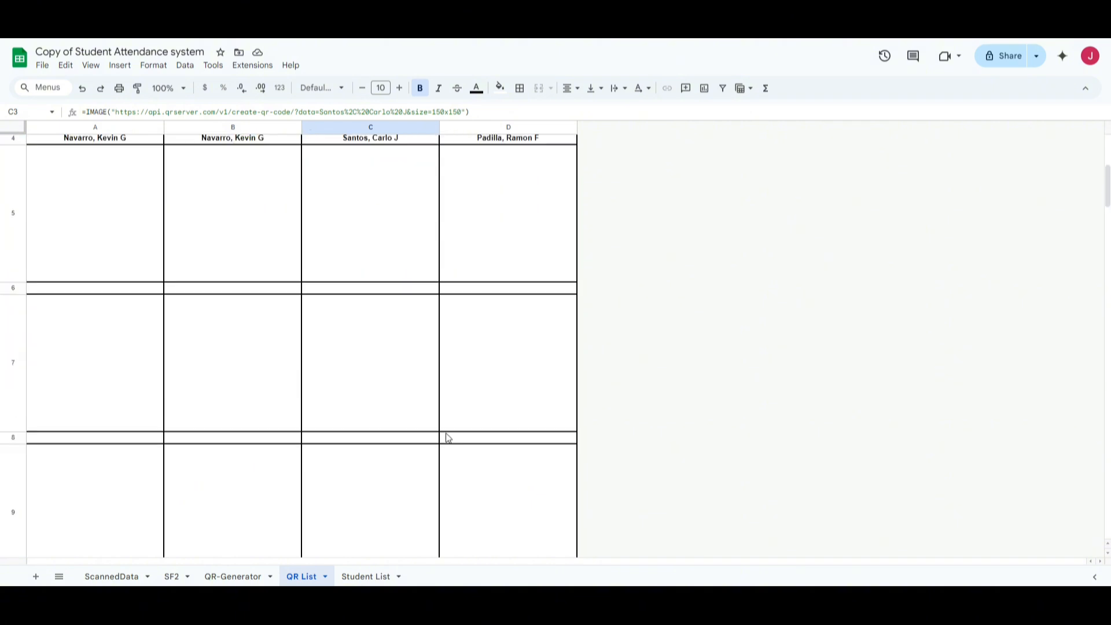
{"action": "scroll", "coordinate": [446, 439], "scroll_direction": "up", "scroll_amount": 5}
Return to the QR-Generator sheet and open index.html in the spreadsheet's Apps Script project.
{"action": "left_click", "coordinate": [246, 580]}
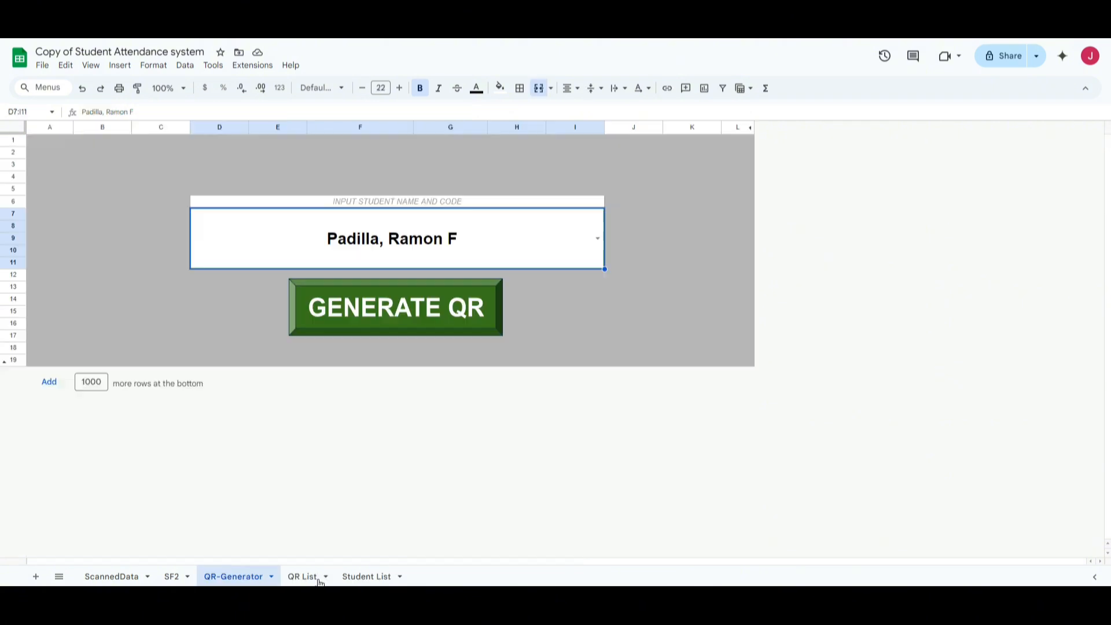
{"action": "left_click", "coordinate": [258, 66]}
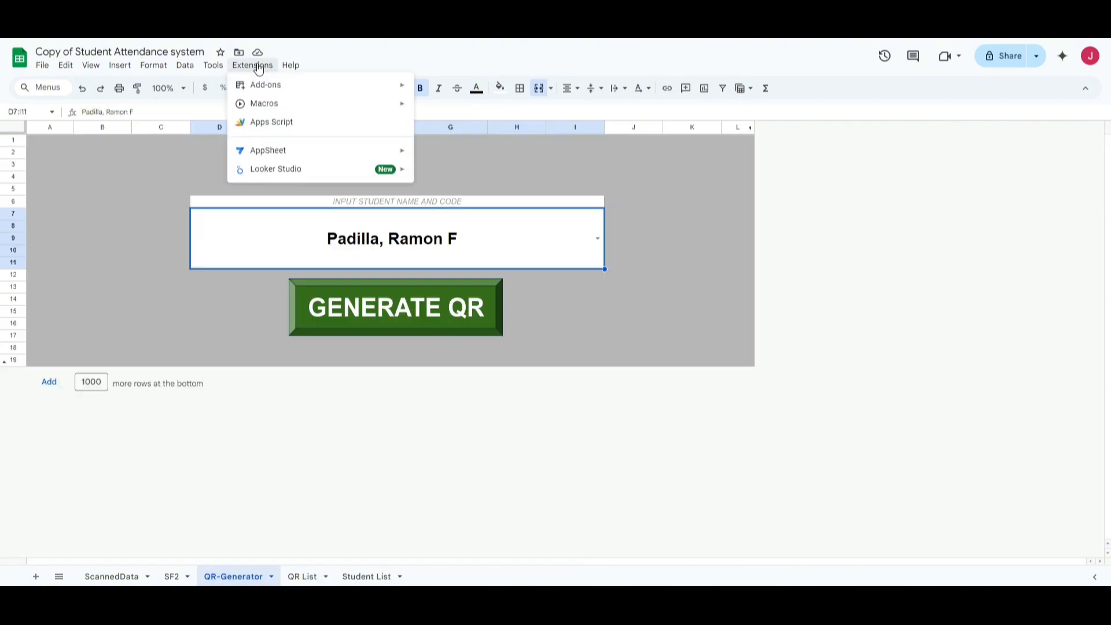
{"action": "left_click", "coordinate": [302, 123]}
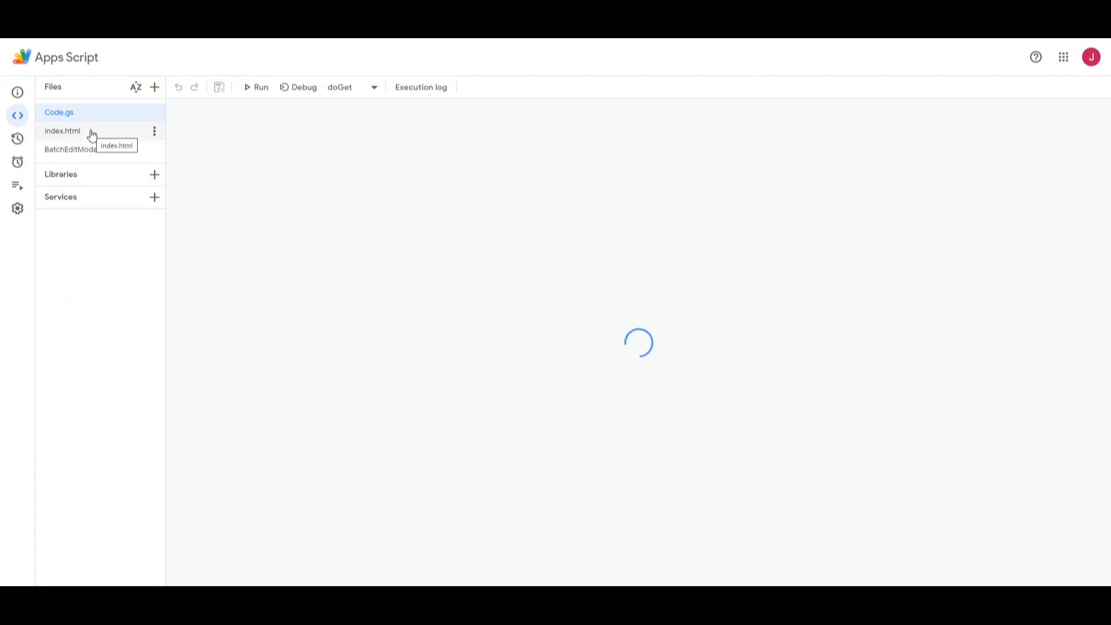
{"action": "left_click", "coordinate": [70, 135]}
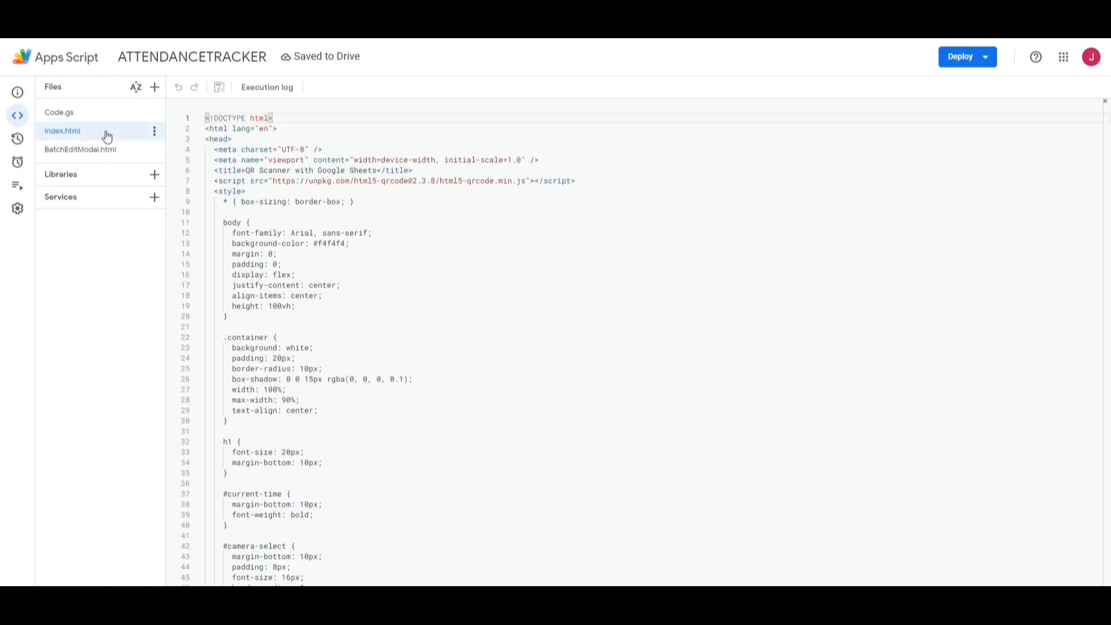
Start a new deployment of the ATTENDANCETRACKER project with Web app as its deployment type.
{"action": "left_click", "coordinate": [986, 56]}
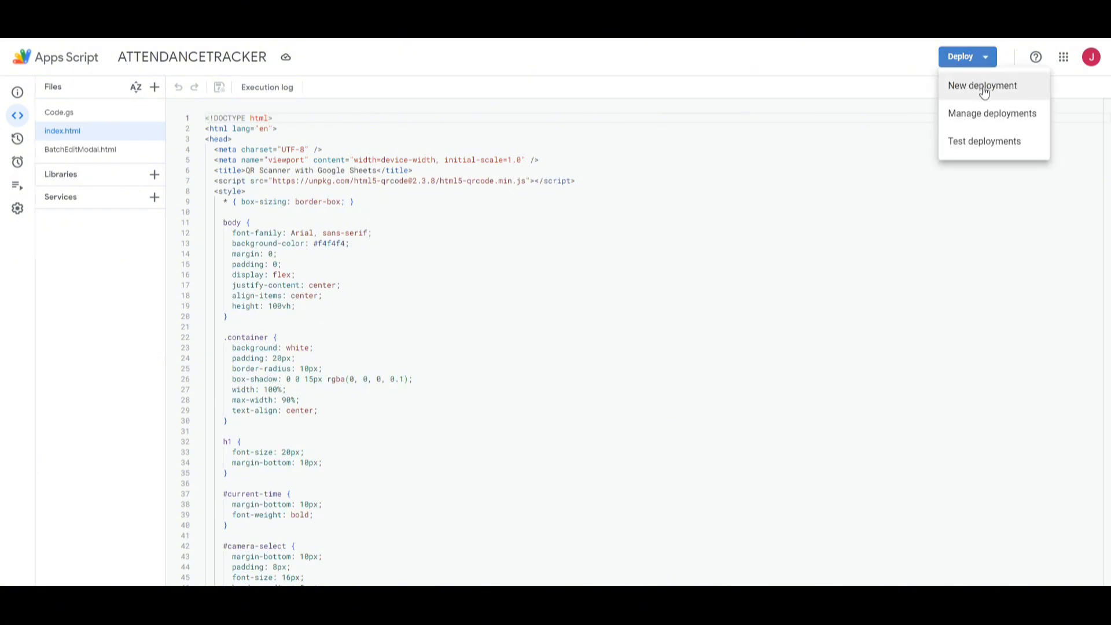
{"action": "left_click", "coordinate": [984, 91]}
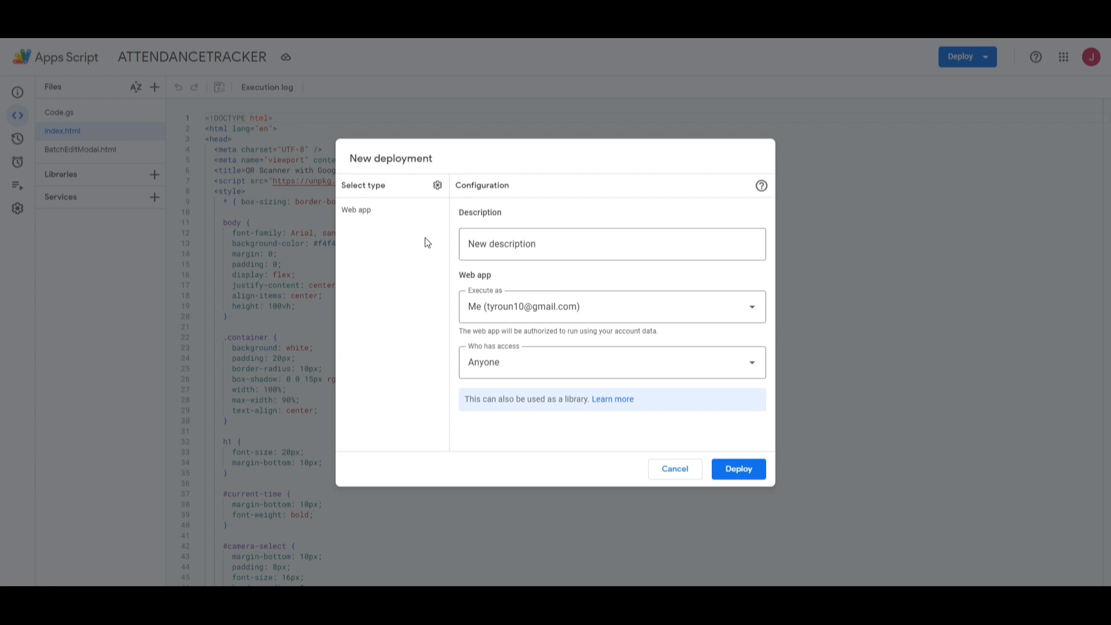
{"action": "left_click", "coordinate": [438, 185]}
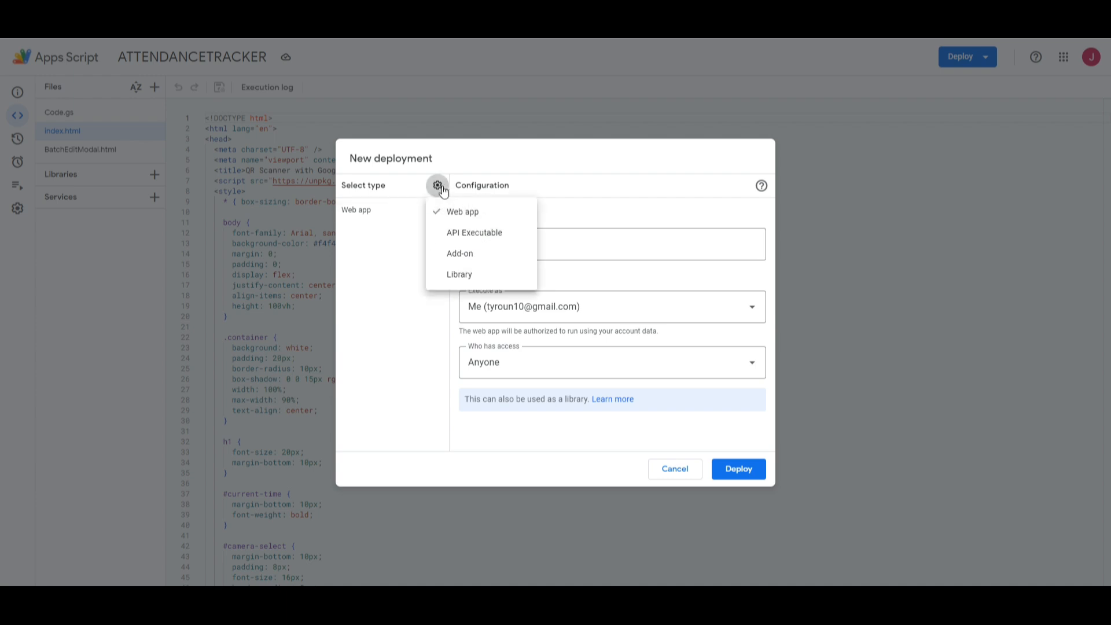
{"action": "left_click", "coordinate": [454, 213]}
{"action": "left_click", "coordinate": [438, 186]}
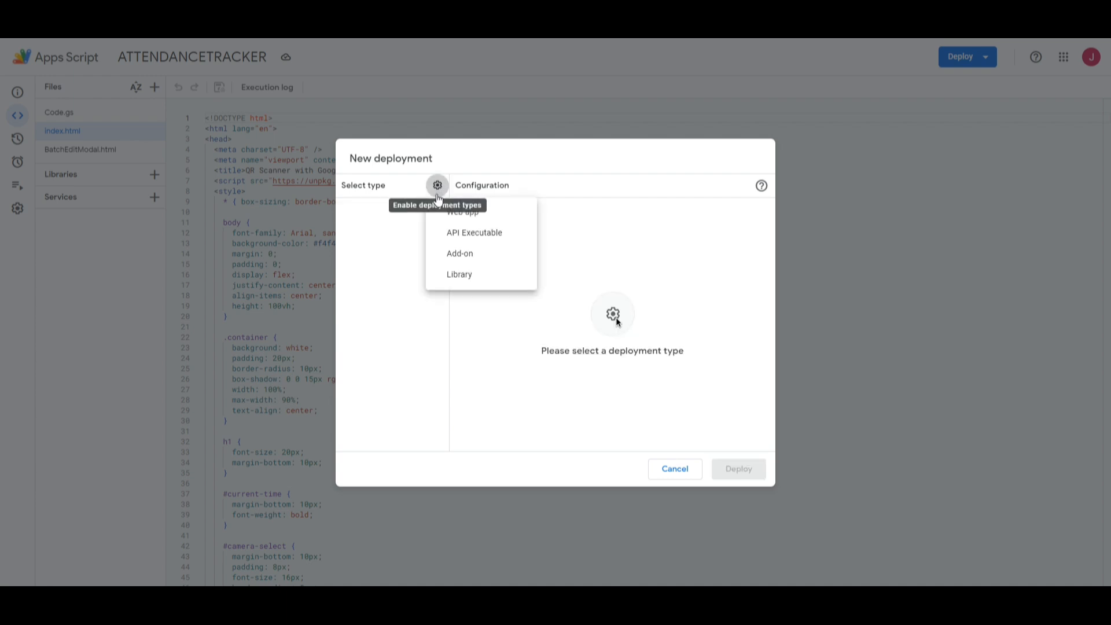
{"action": "left_click", "coordinate": [464, 212]}
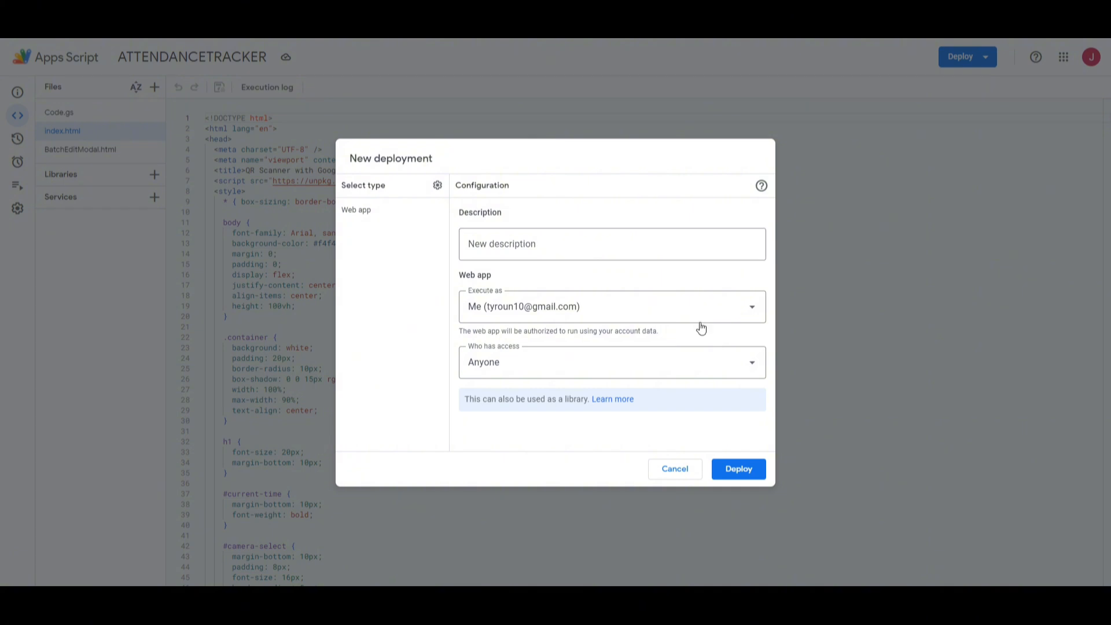
Set the web app to execute as the account owner with access for Anyone, and deploy it.
{"action": "left_click", "coordinate": [751, 309]}
{"action": "left_click", "coordinate": [652, 345]}
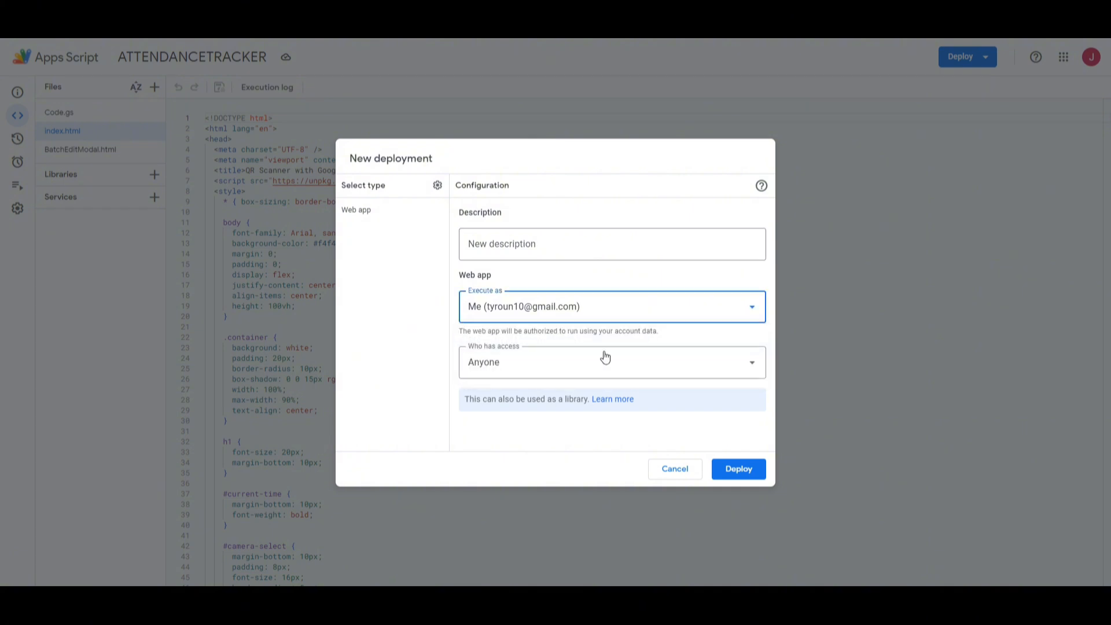
{"action": "left_click", "coordinate": [637, 364]}
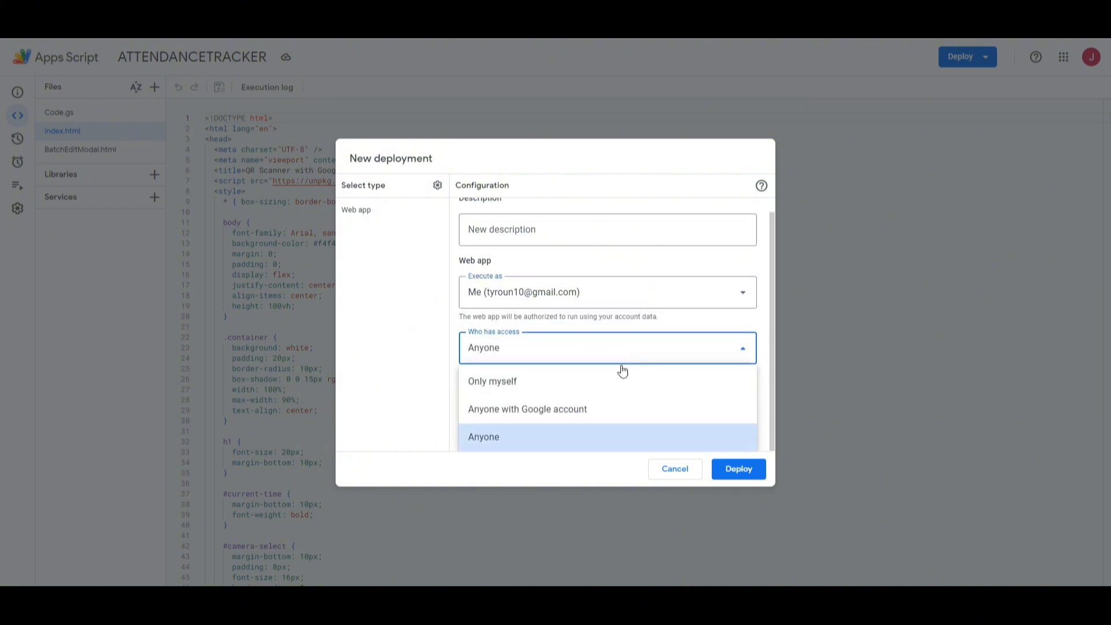
{"action": "left_click", "coordinate": [524, 437]}
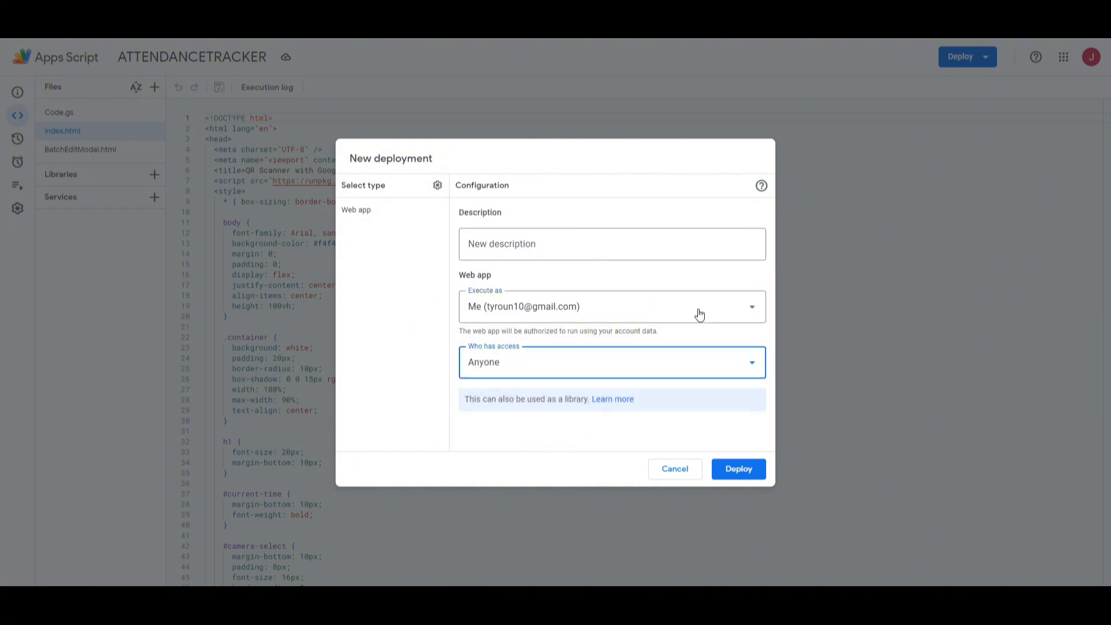
{"action": "left_click", "coordinate": [739, 469]}
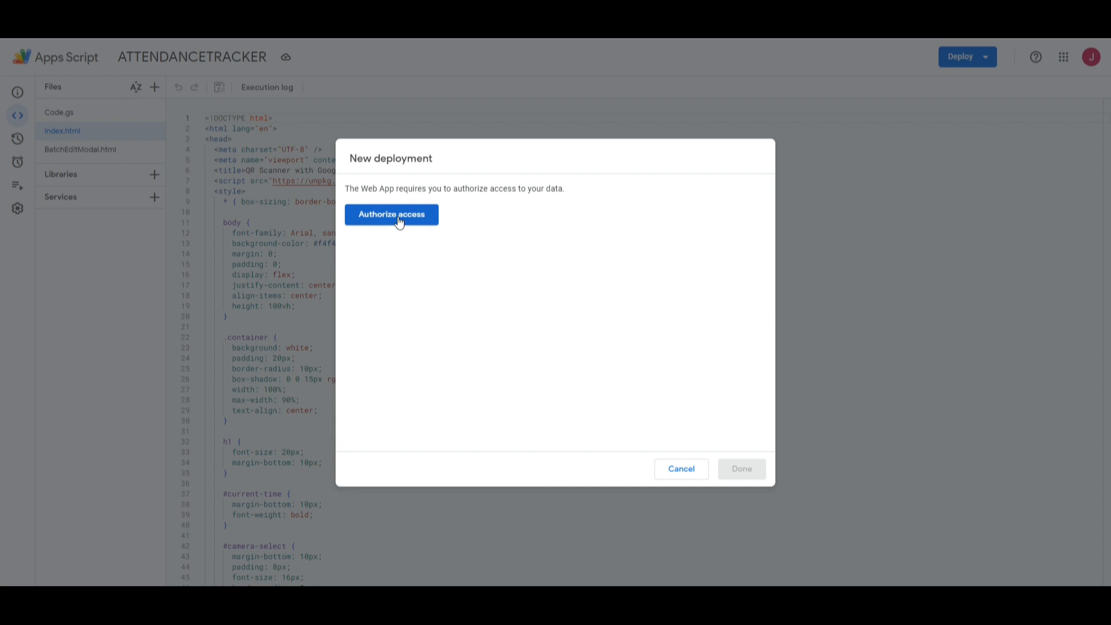
Authorize ATTENDANCETRACKER's access to the Google account, continuing past the unverified-app warning, and close the finished deployment.
{"action": "left_click", "coordinate": [408, 226]}
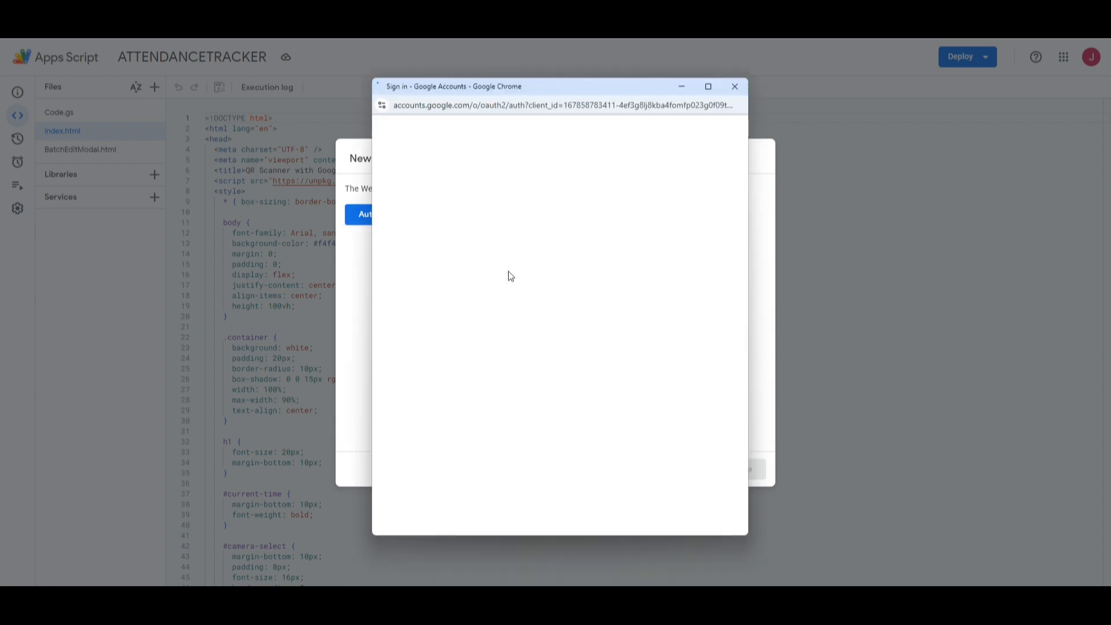
{"action": "left_click", "coordinate": [493, 296]}
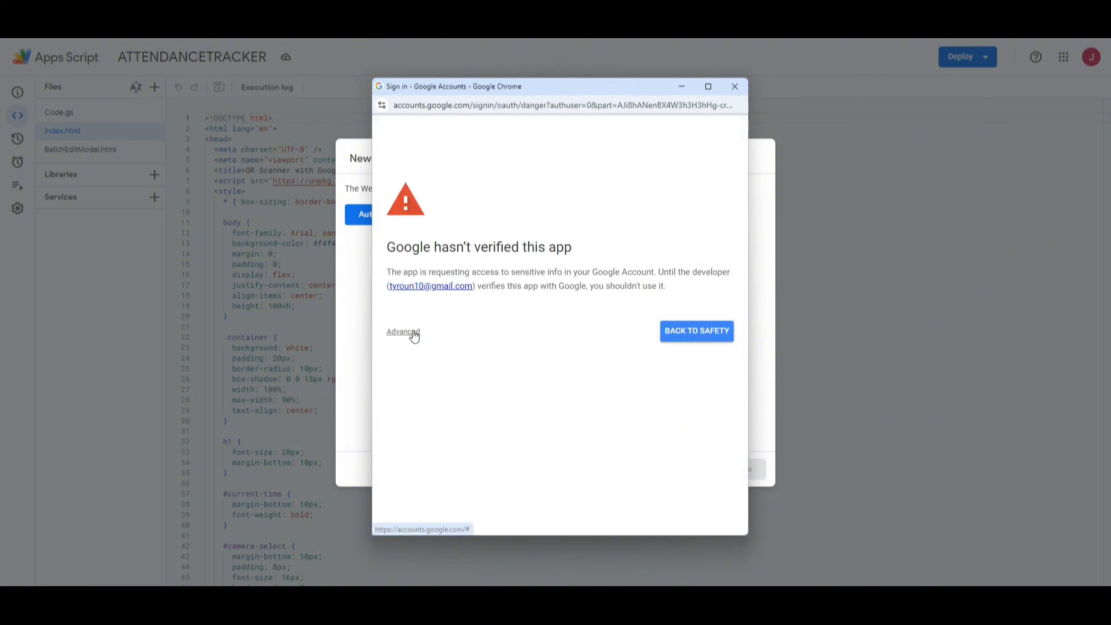
{"action": "left_click", "coordinate": [411, 332]}
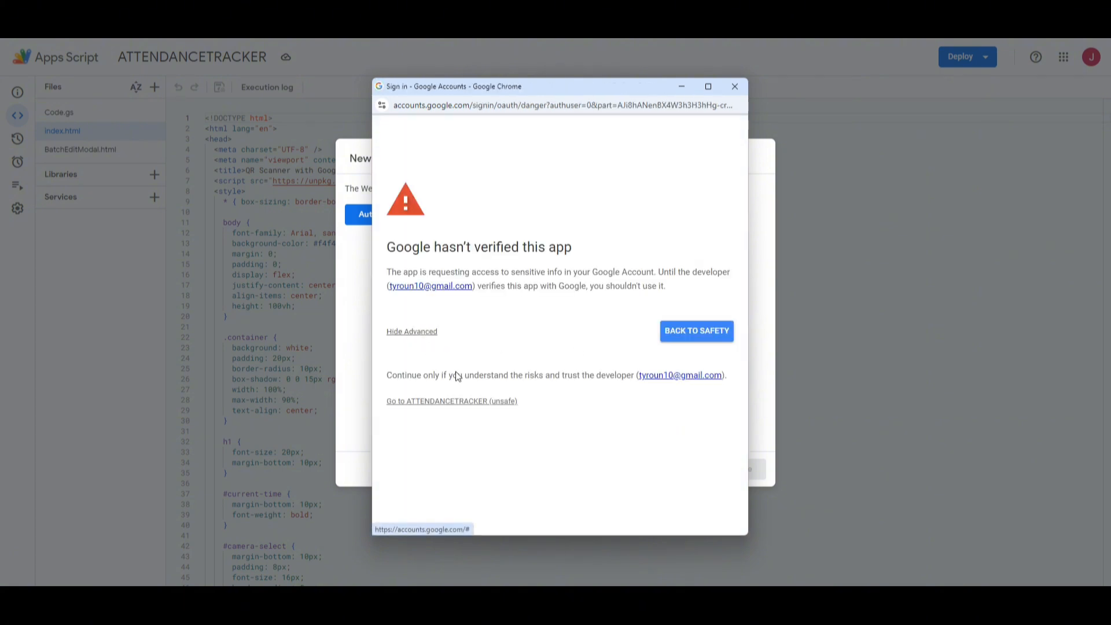
{"action": "left_click", "coordinate": [458, 402]}
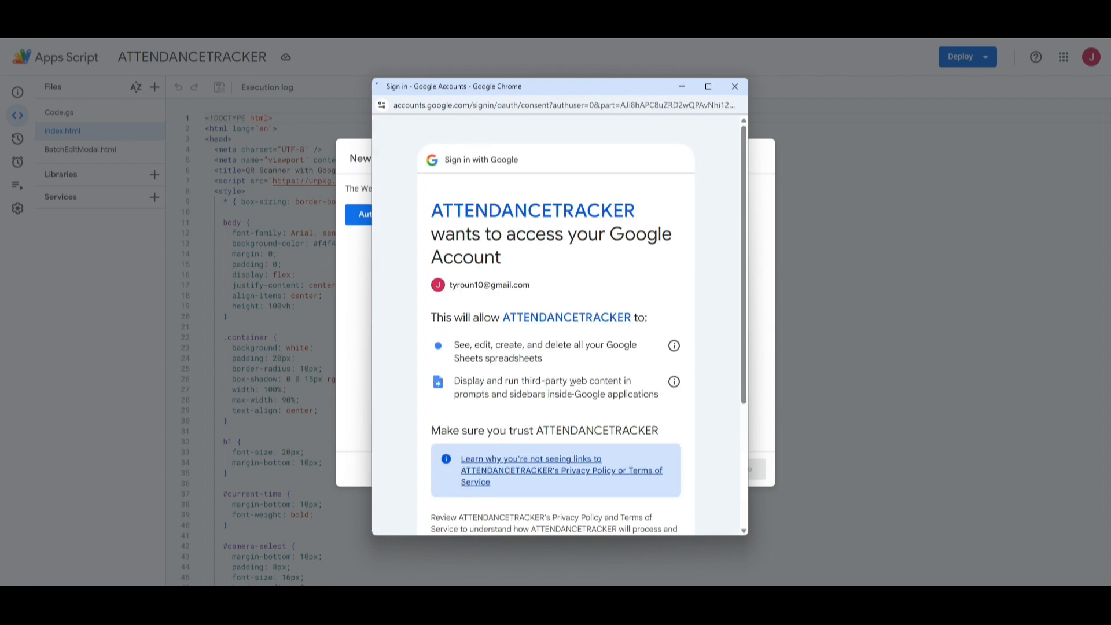
{"action": "scroll", "coordinate": [573, 393], "scroll_direction": "down", "scroll_amount": 3}
{"action": "left_click", "coordinate": [622, 444]}
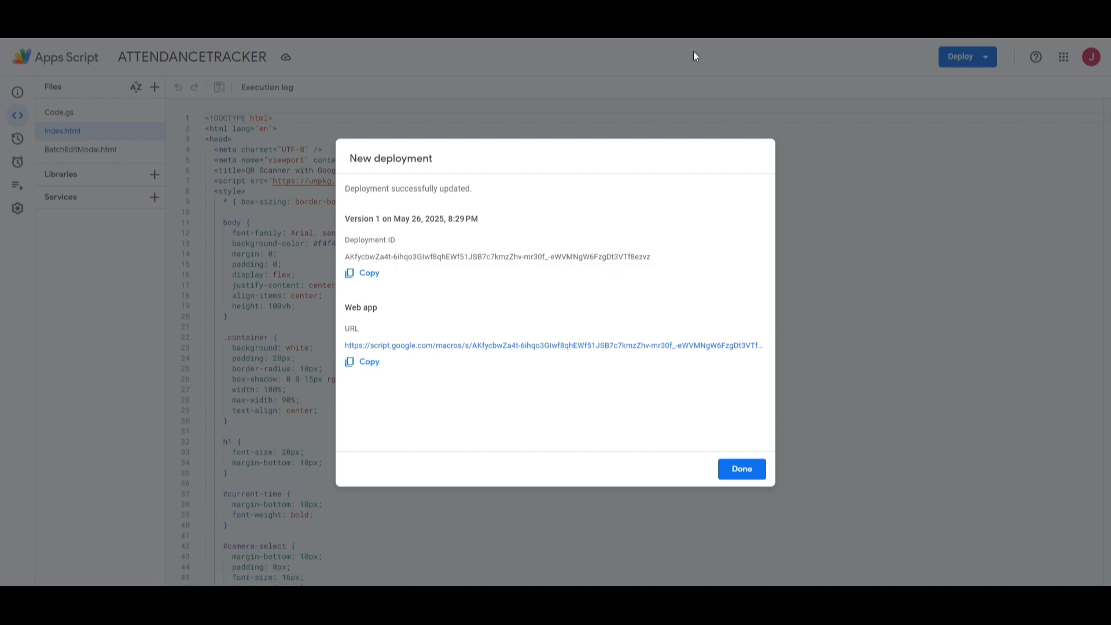
{"action": "left_click", "coordinate": [742, 470]}
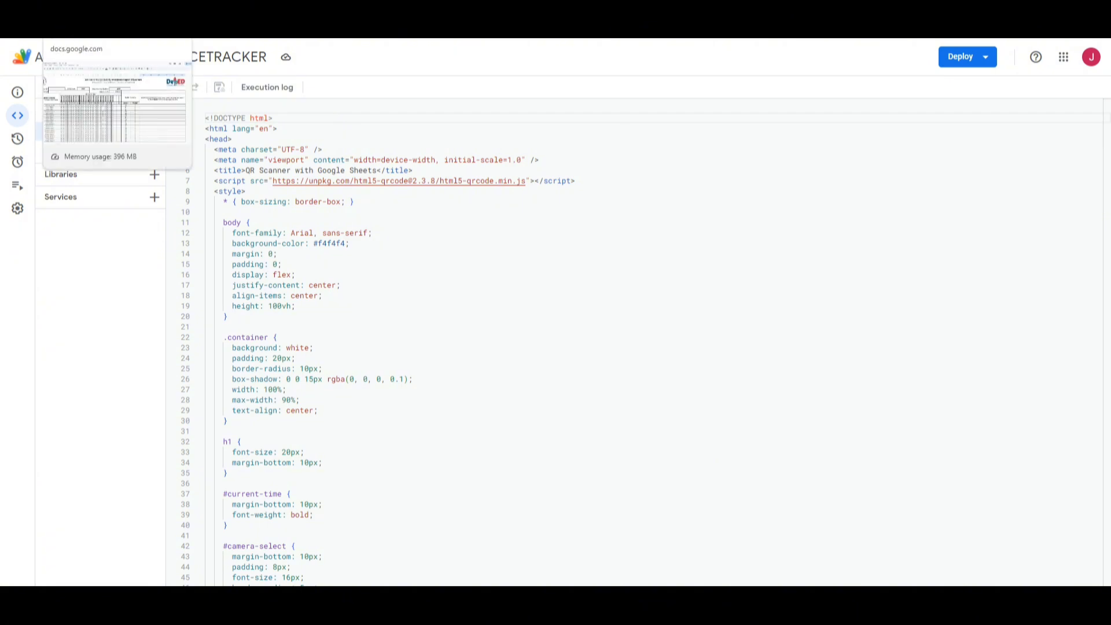
Return to the Student Attendance system spreadsheet and review the SF2 attendance report, ending on the ScannedData sheet.
{"action": "left_click", "coordinate": [99, 6]}
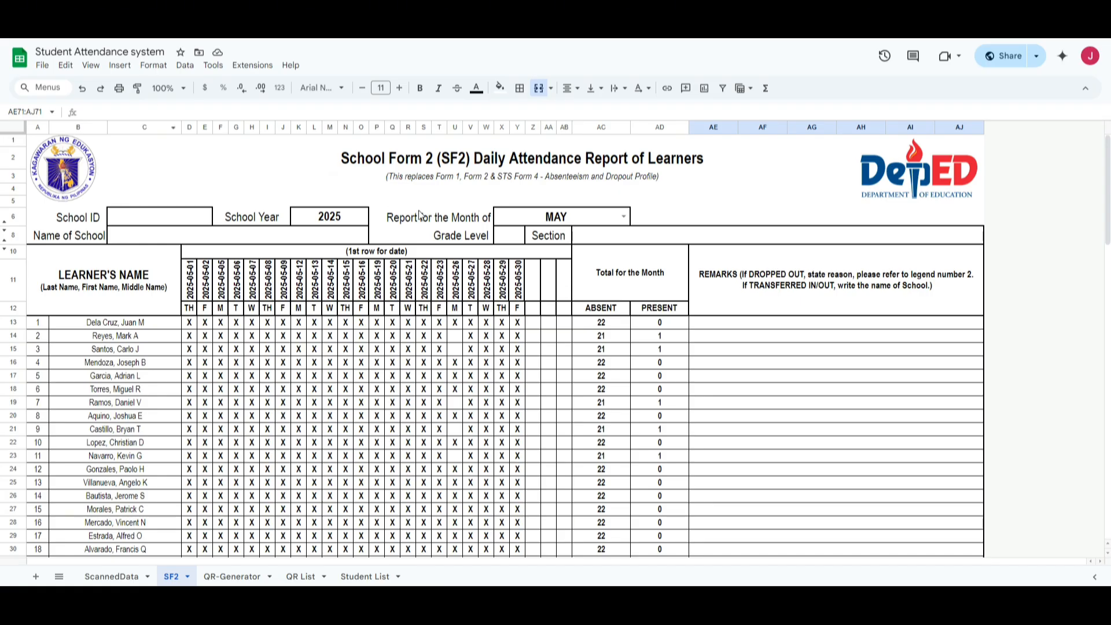
{"action": "left_click", "coordinate": [440, 201]}
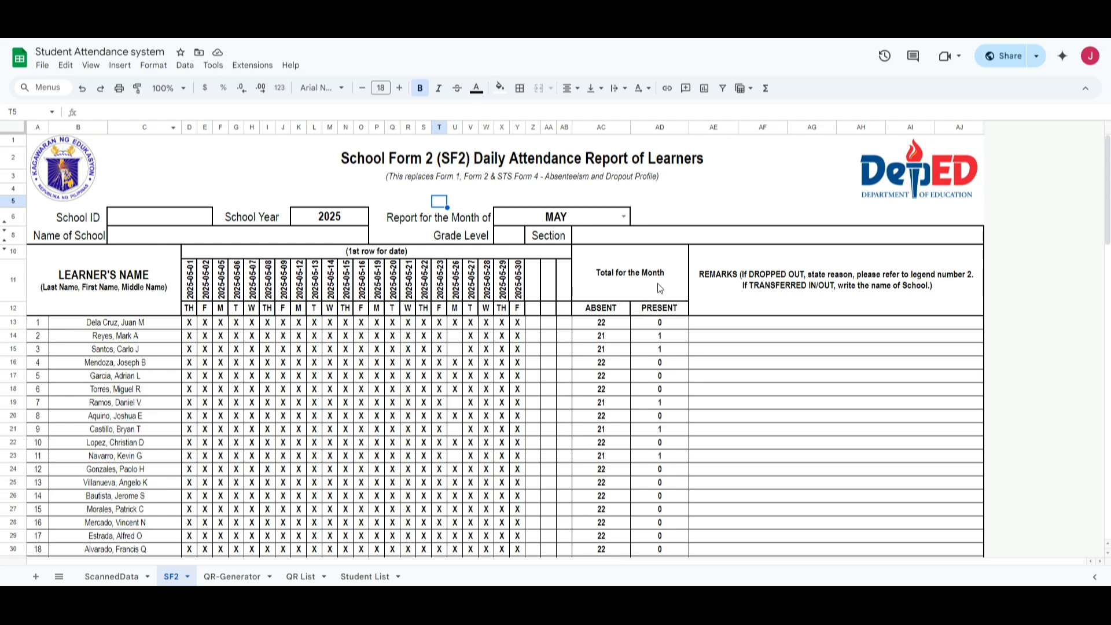
{"action": "scroll", "coordinate": [582, 428], "scroll_direction": "down", "scroll_amount": 5}
{"action": "scroll", "coordinate": [585, 431], "scroll_direction": "up", "scroll_amount": 3}
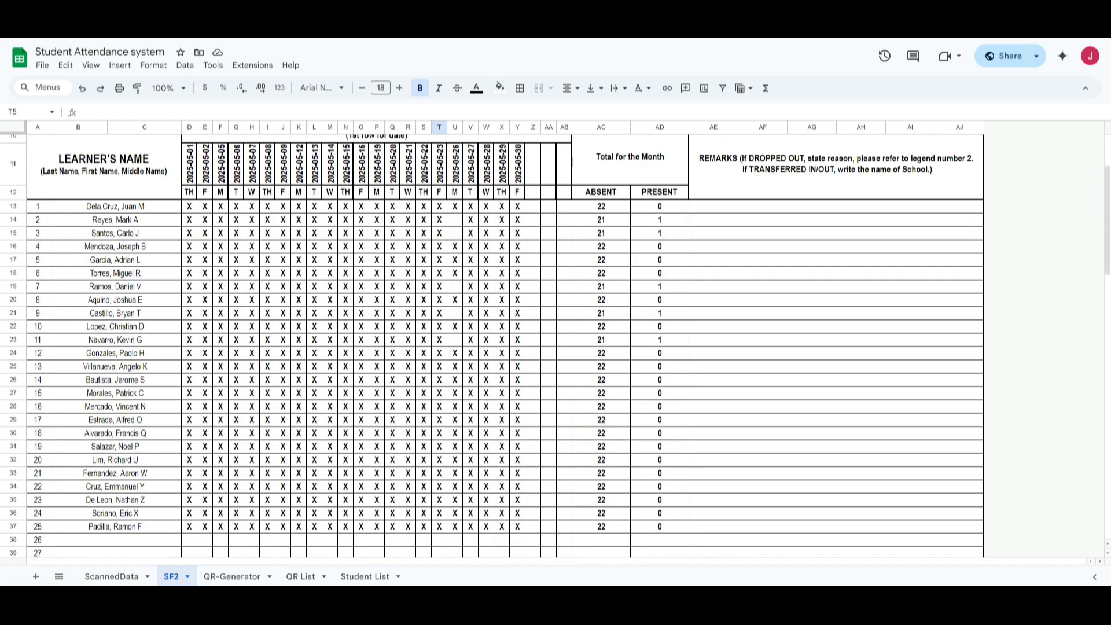
{"action": "left_click", "coordinate": [113, 577]}
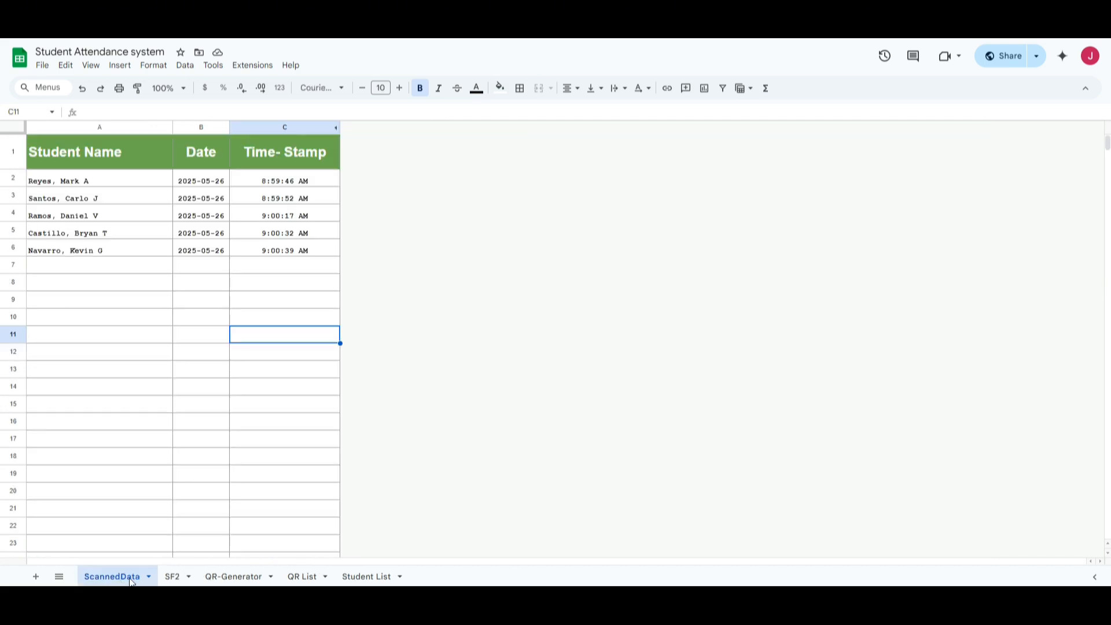